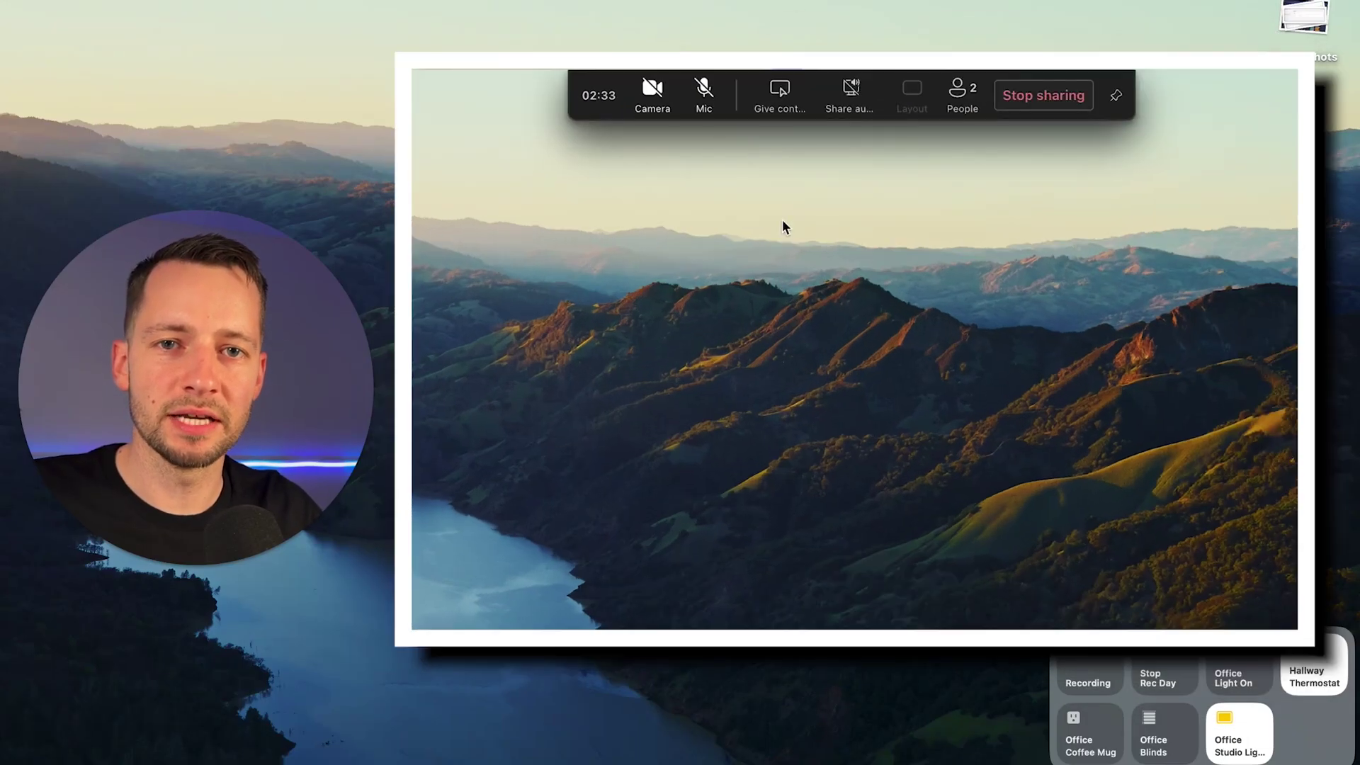
Give screen control to the external participant, take it back, then grant their control request.
left_click(780, 99)
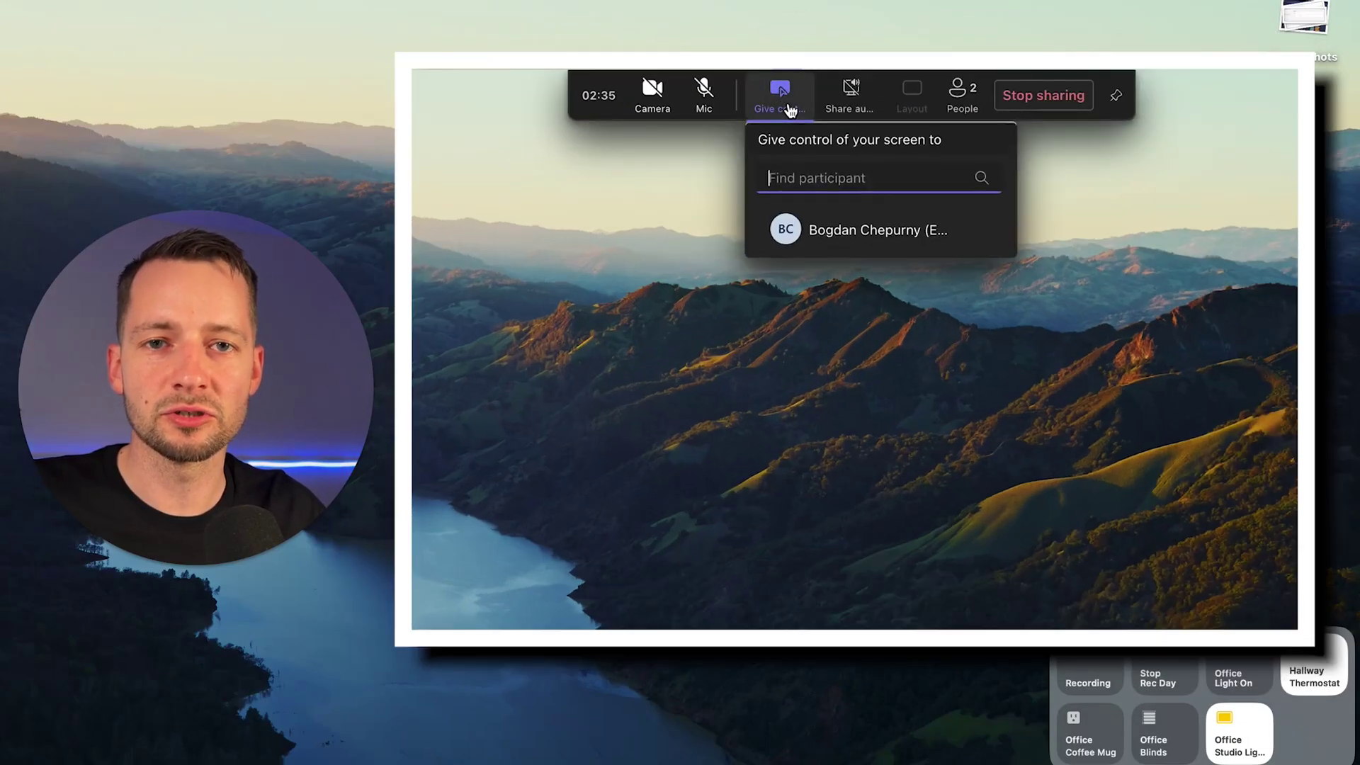
left_click(828, 241)
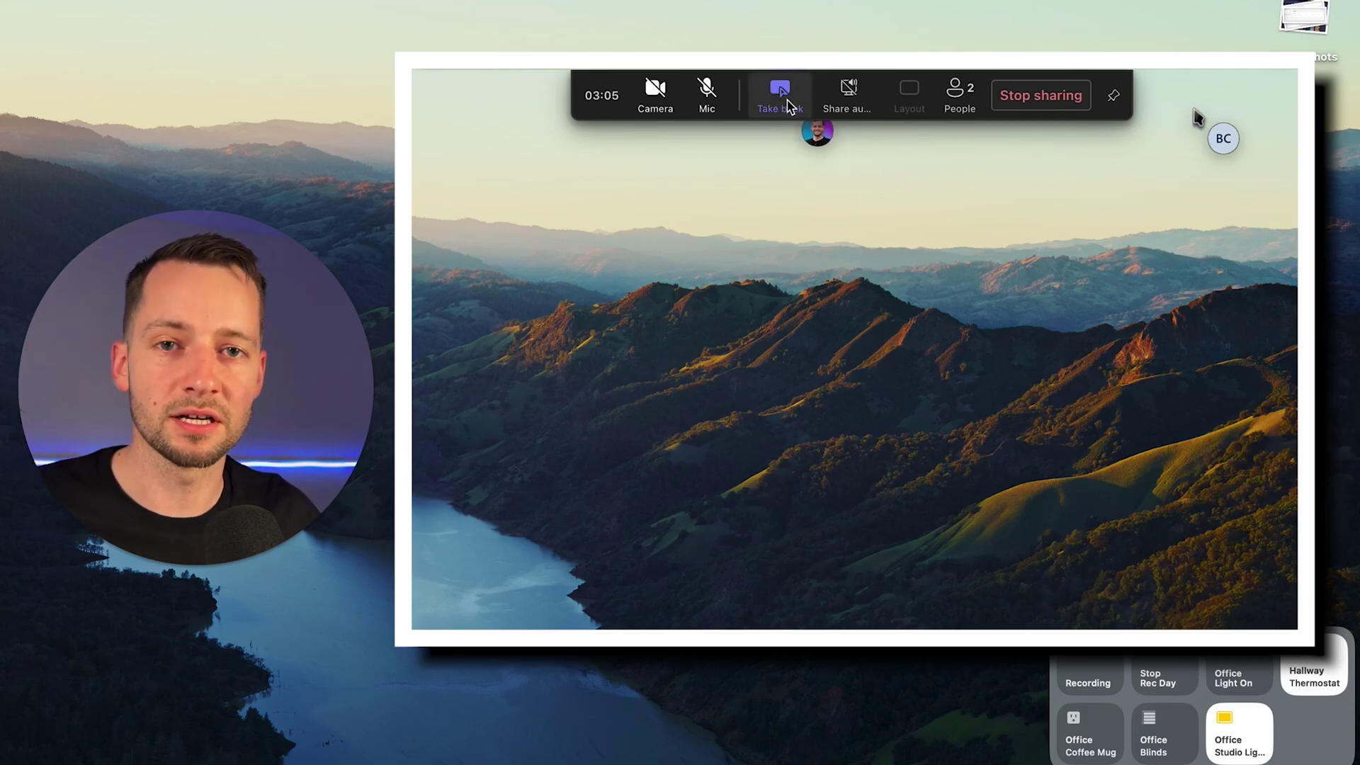
left_click(787, 105)
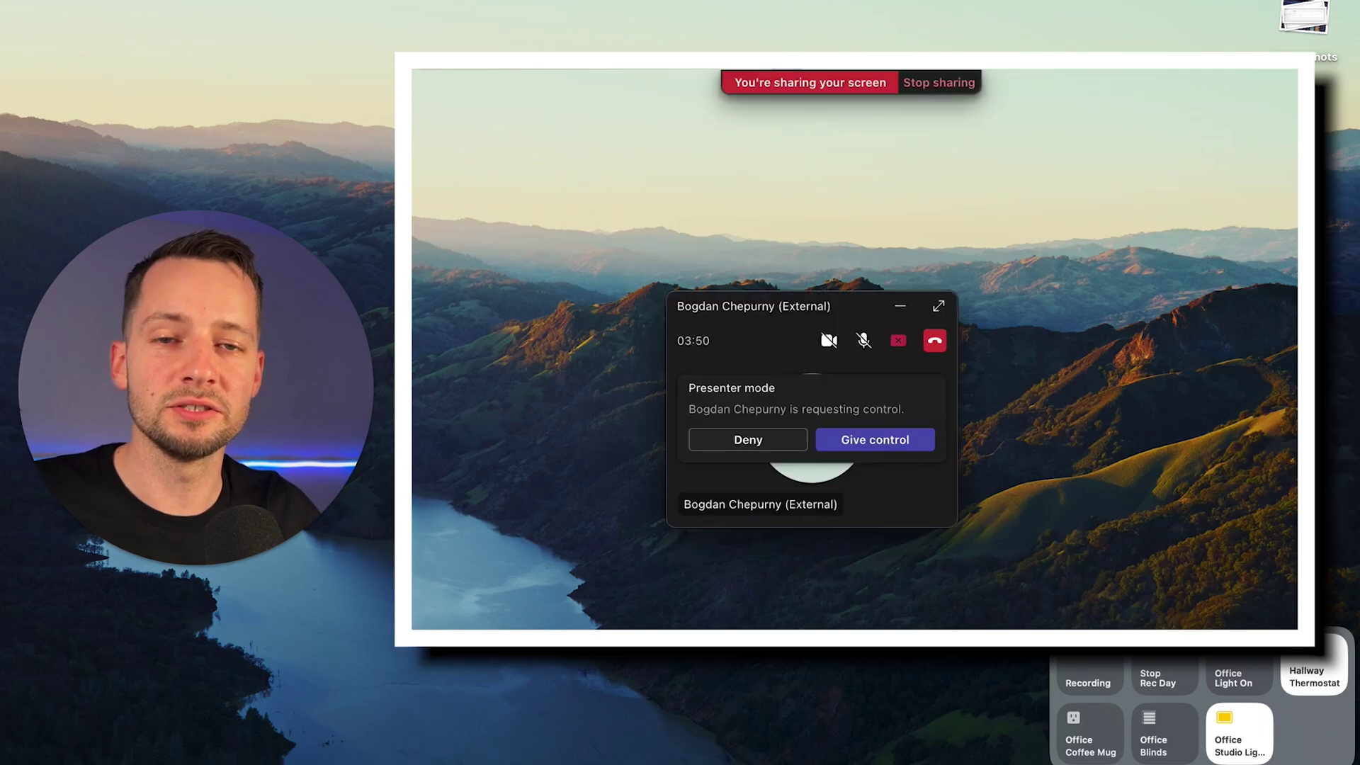
left_click(891, 444)
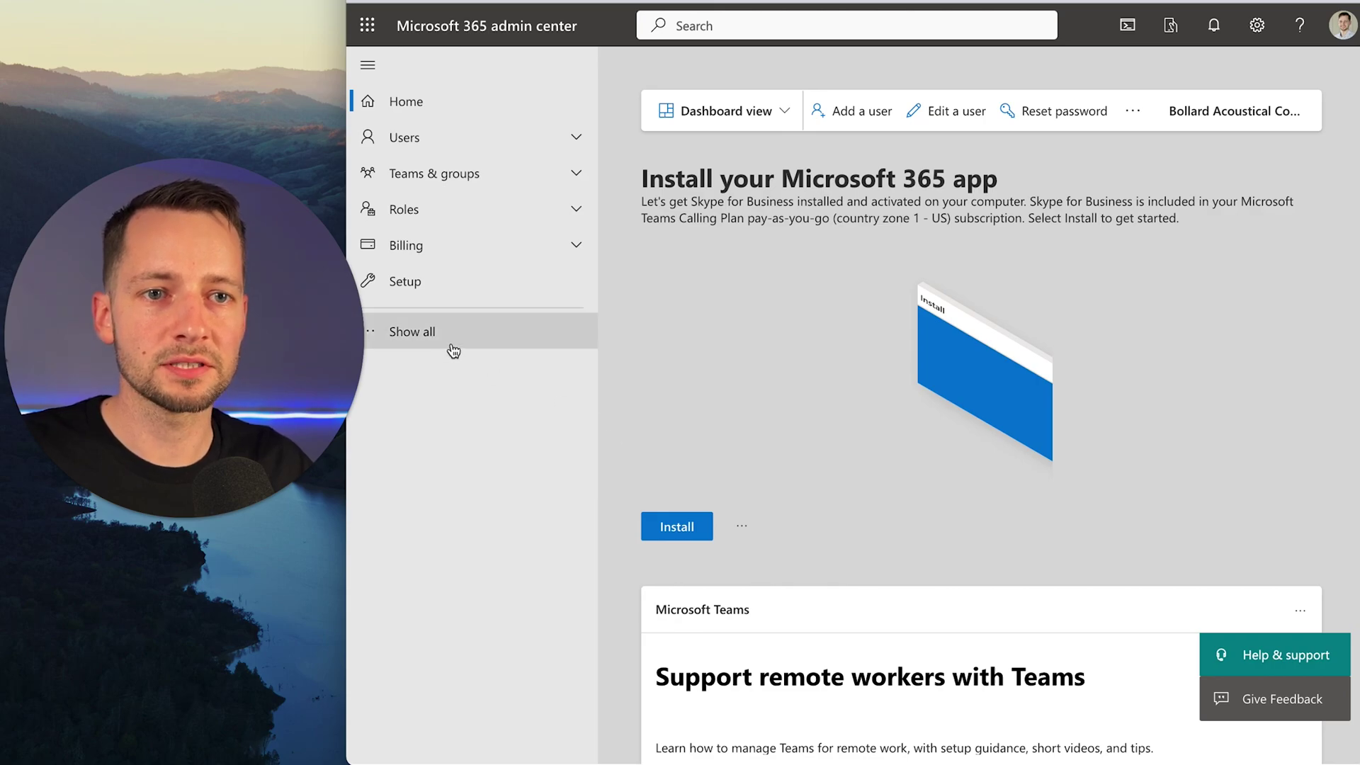
Show all navigation items and open Teams under Admin centers.
left_click(422, 332)
scroll(432, 460, "down", 2)
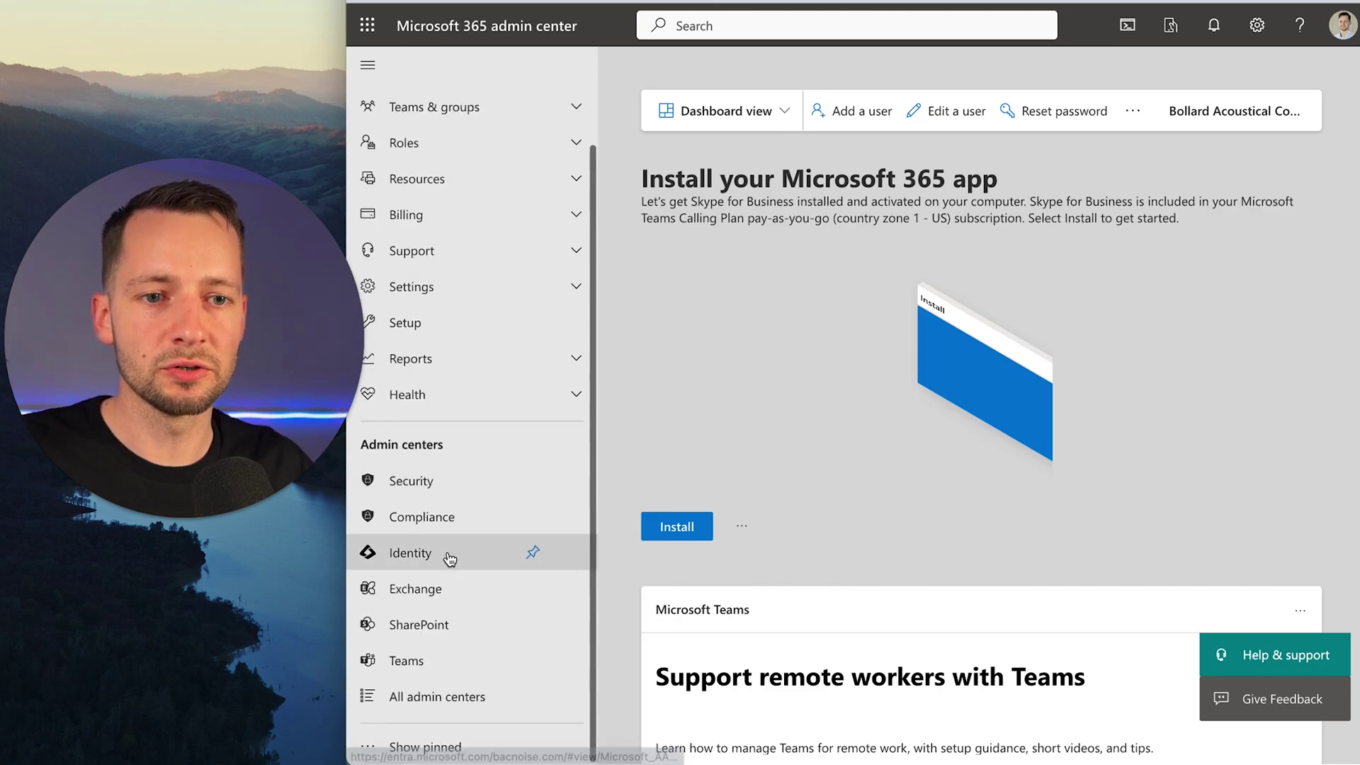
left_click(427, 653)
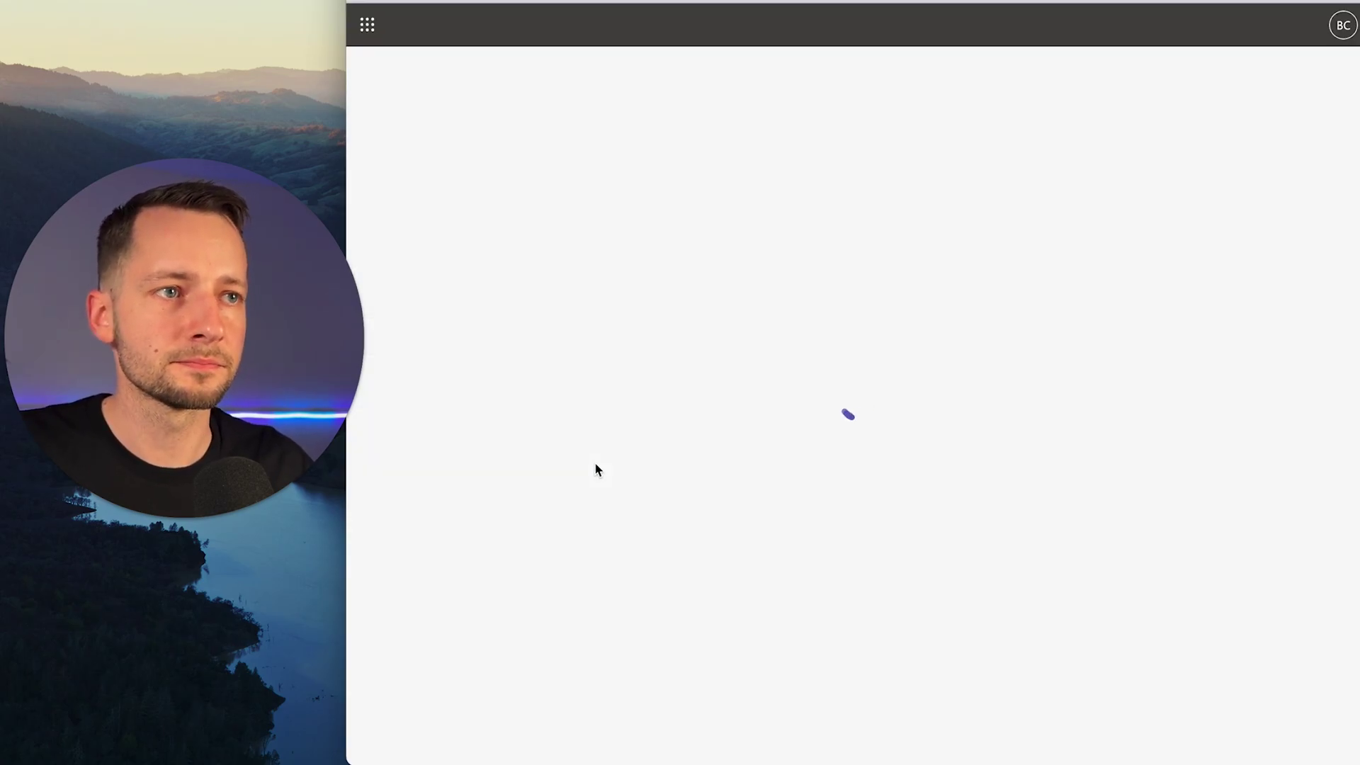
Go to Meetings > Meeting policies and open the Global (Org-wide default) policy.
left_click(375, 77)
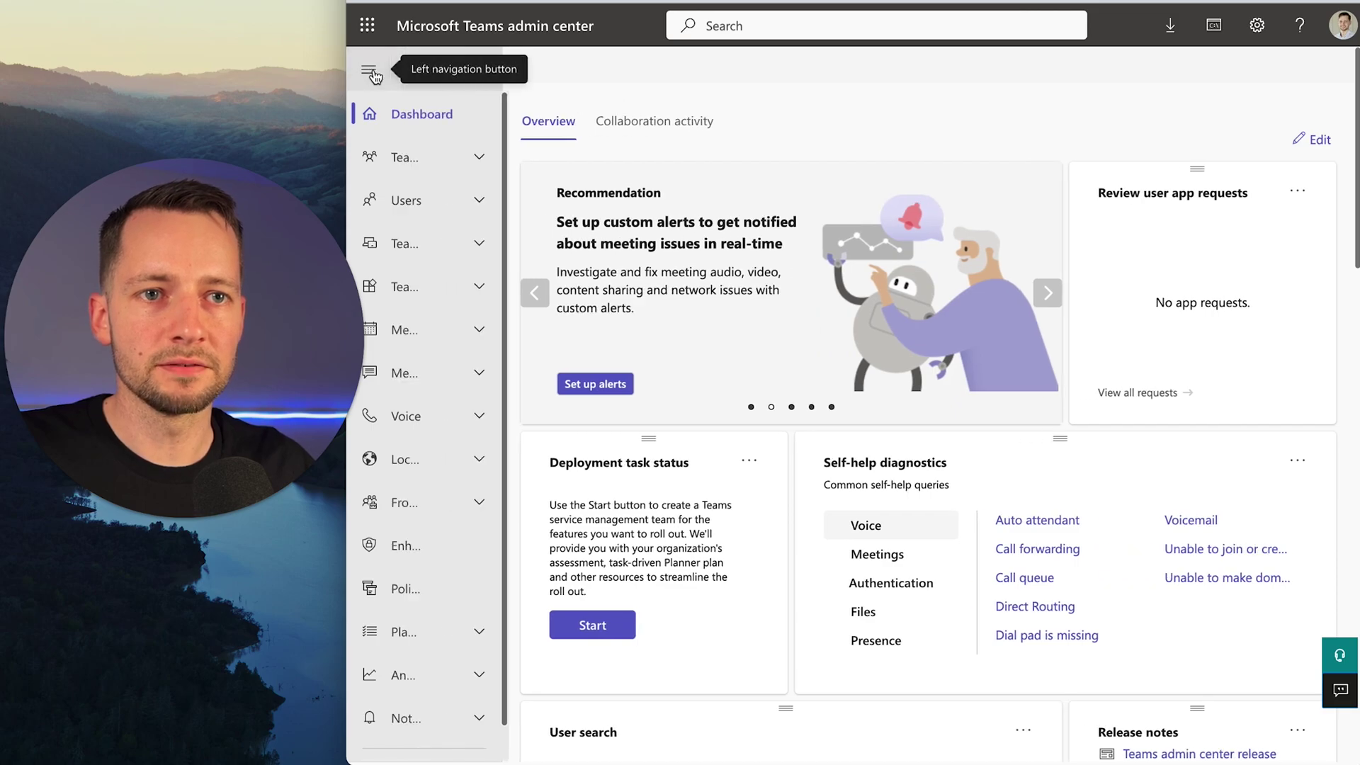
left_click(425, 331)
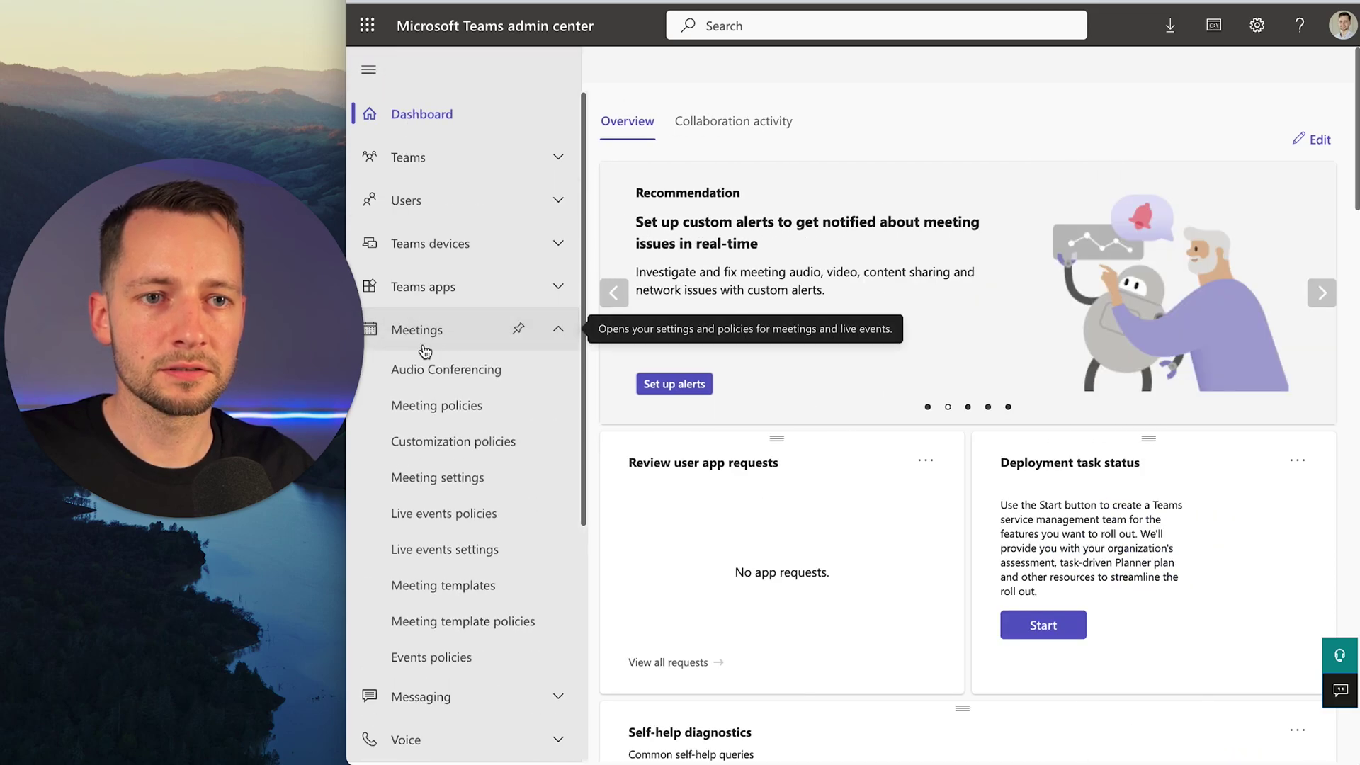
left_click(461, 422)
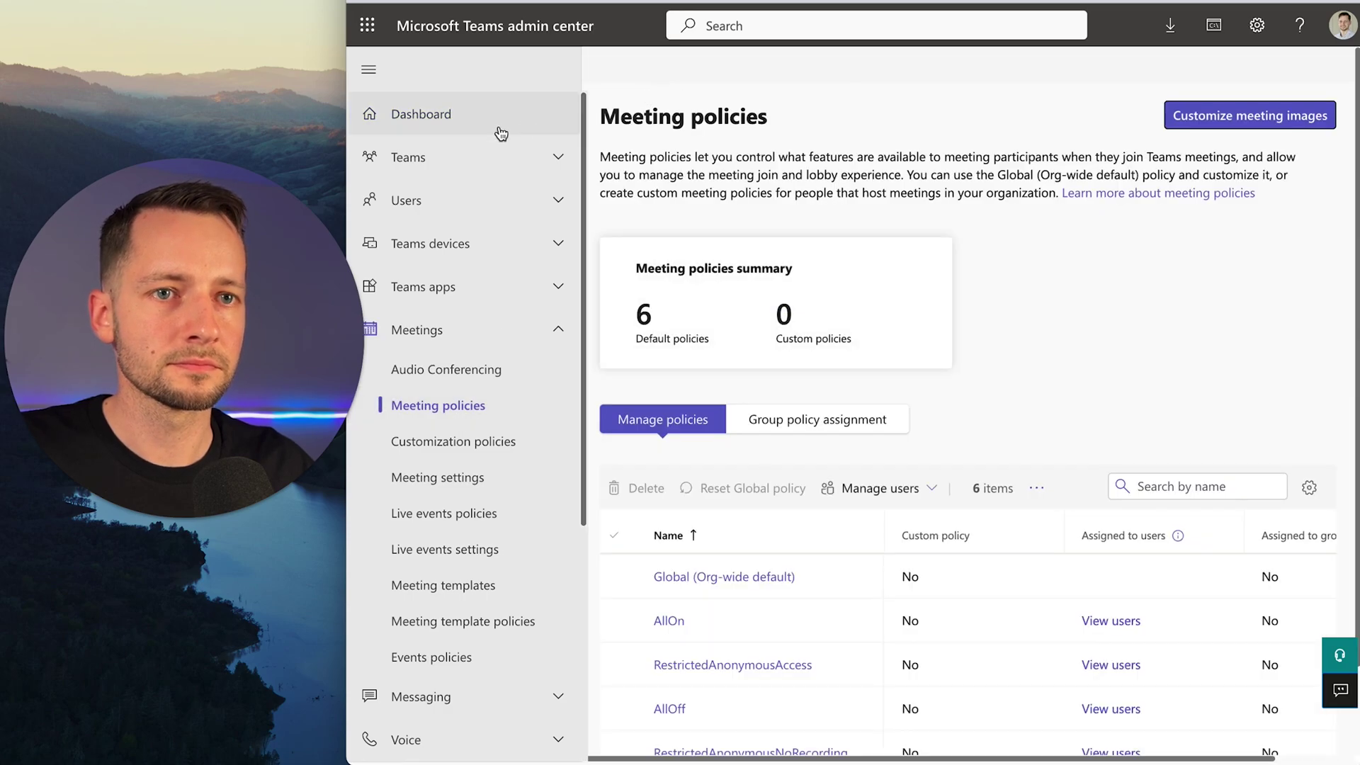
left_click(367, 70)
scroll(531, 338, "down", 1)
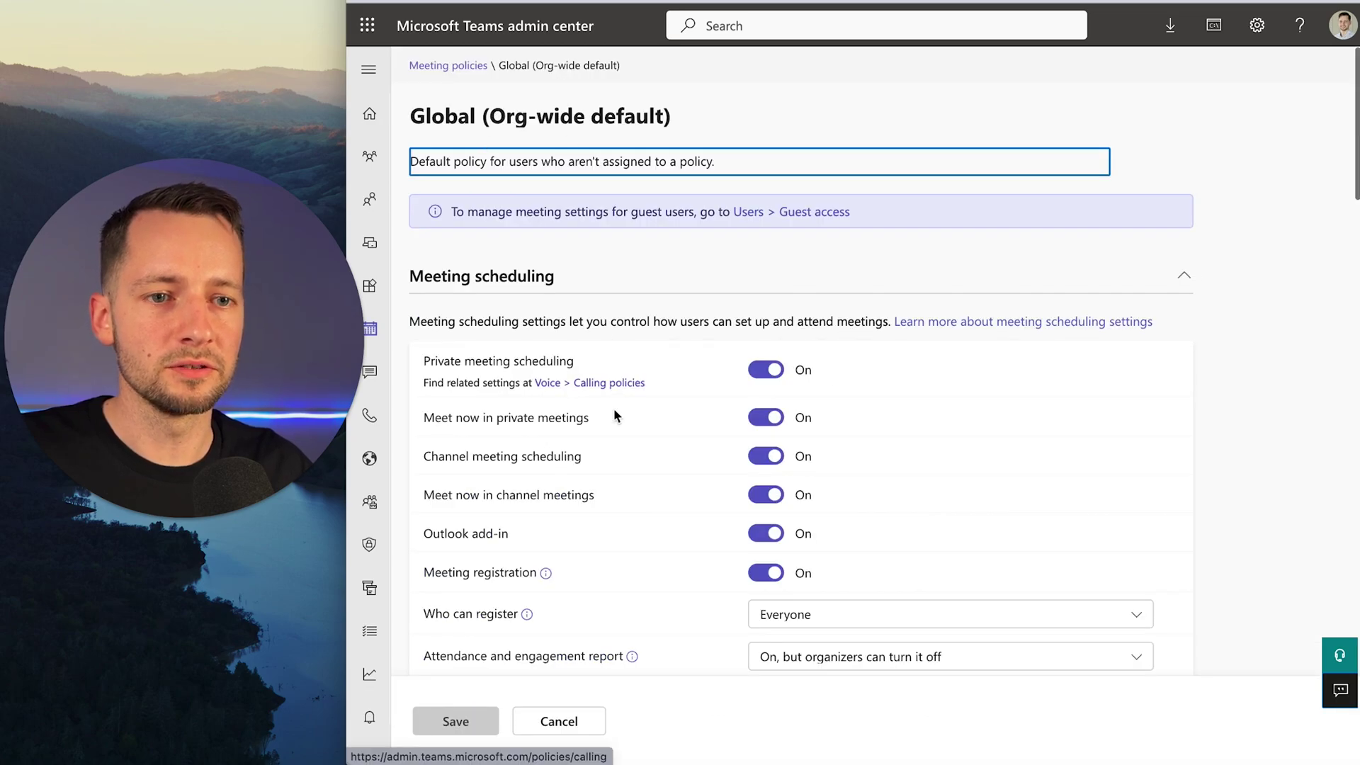
Switch 'External participants can give or request control' On in the Global policy, then save and confirm.
scroll(559, 414, "down", 8)
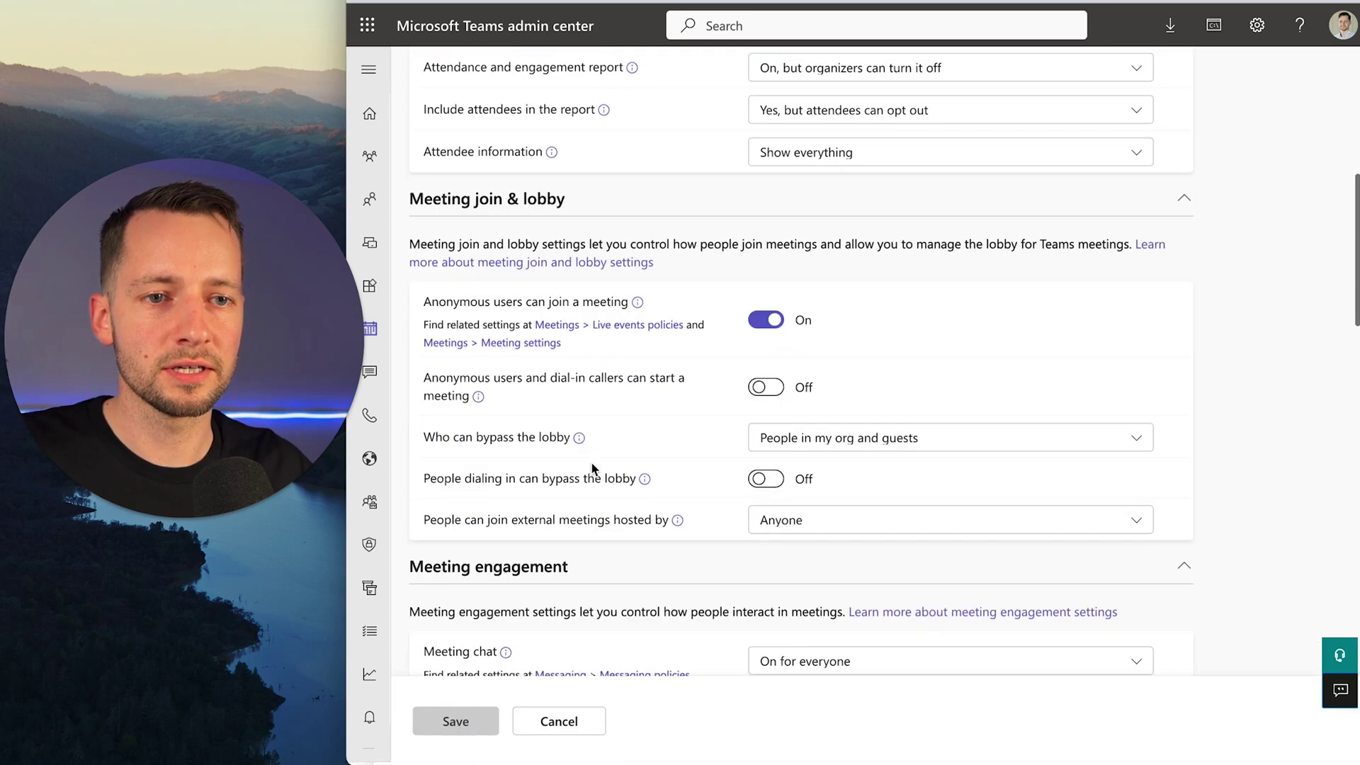
scroll(592, 467, "down", 10)
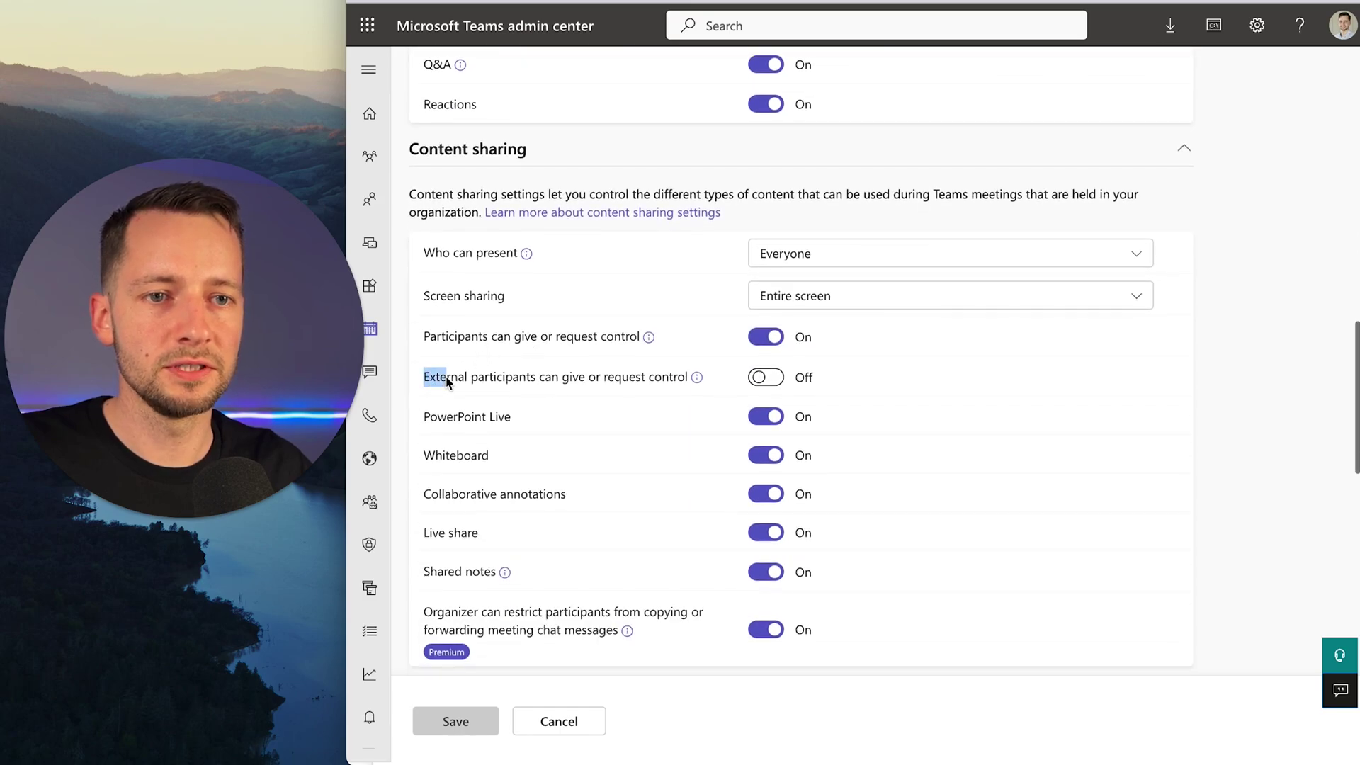
left_click_drag(447, 382, 678, 377)
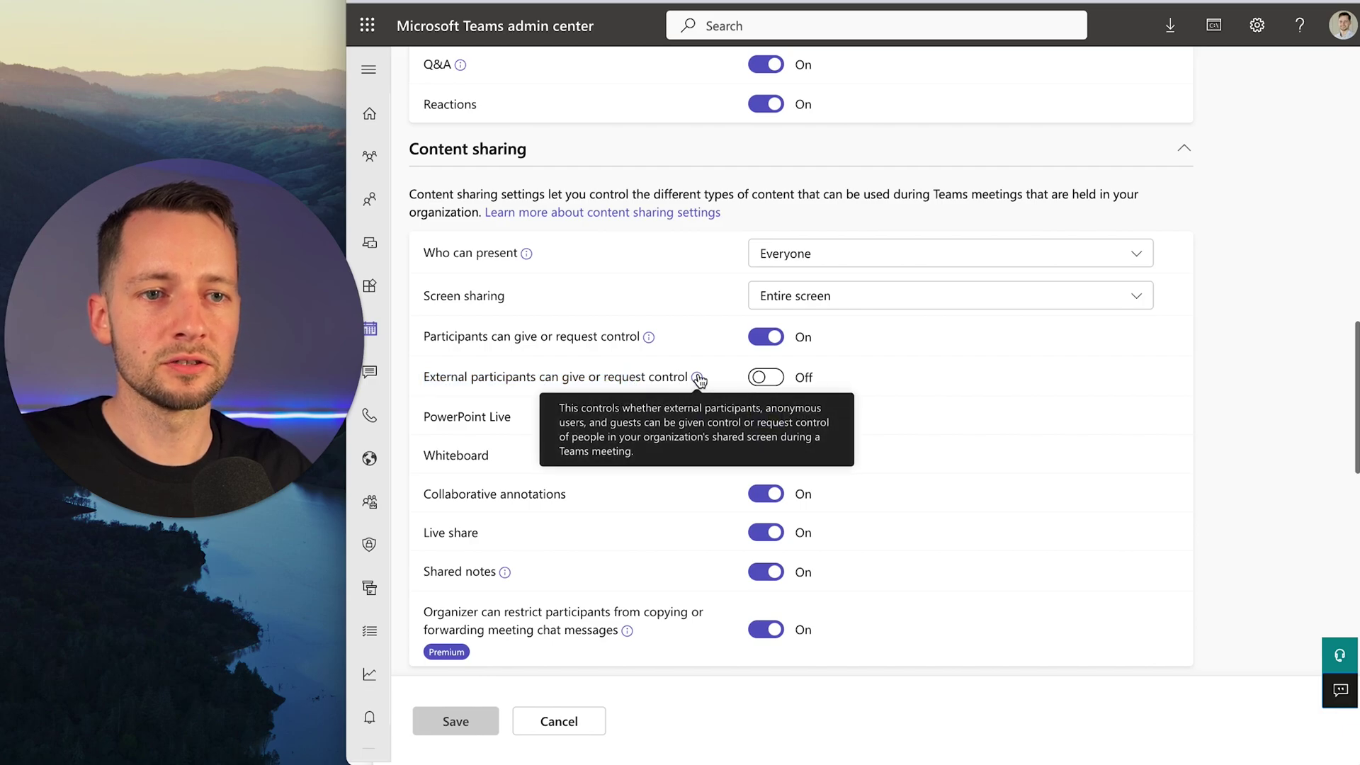
left_click(801, 384)
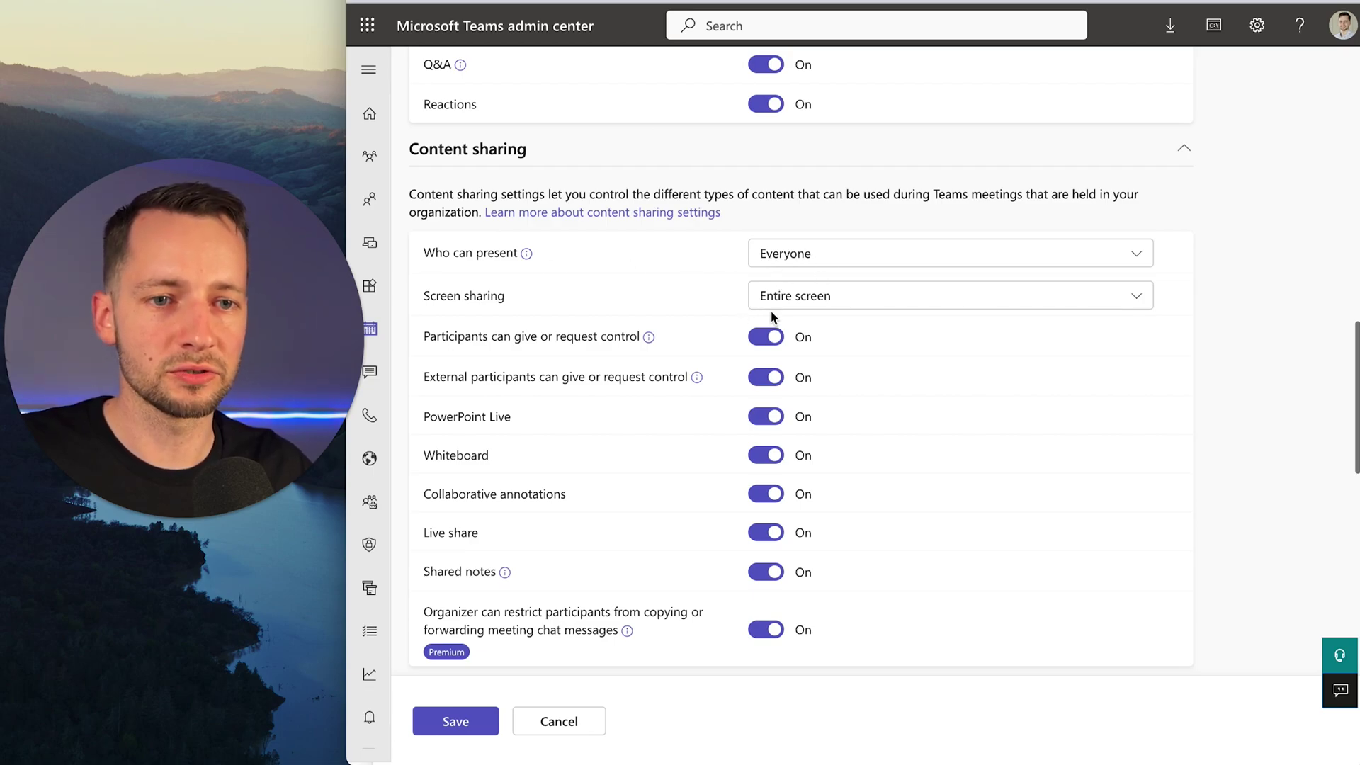
scroll(835, 420, "down", 1)
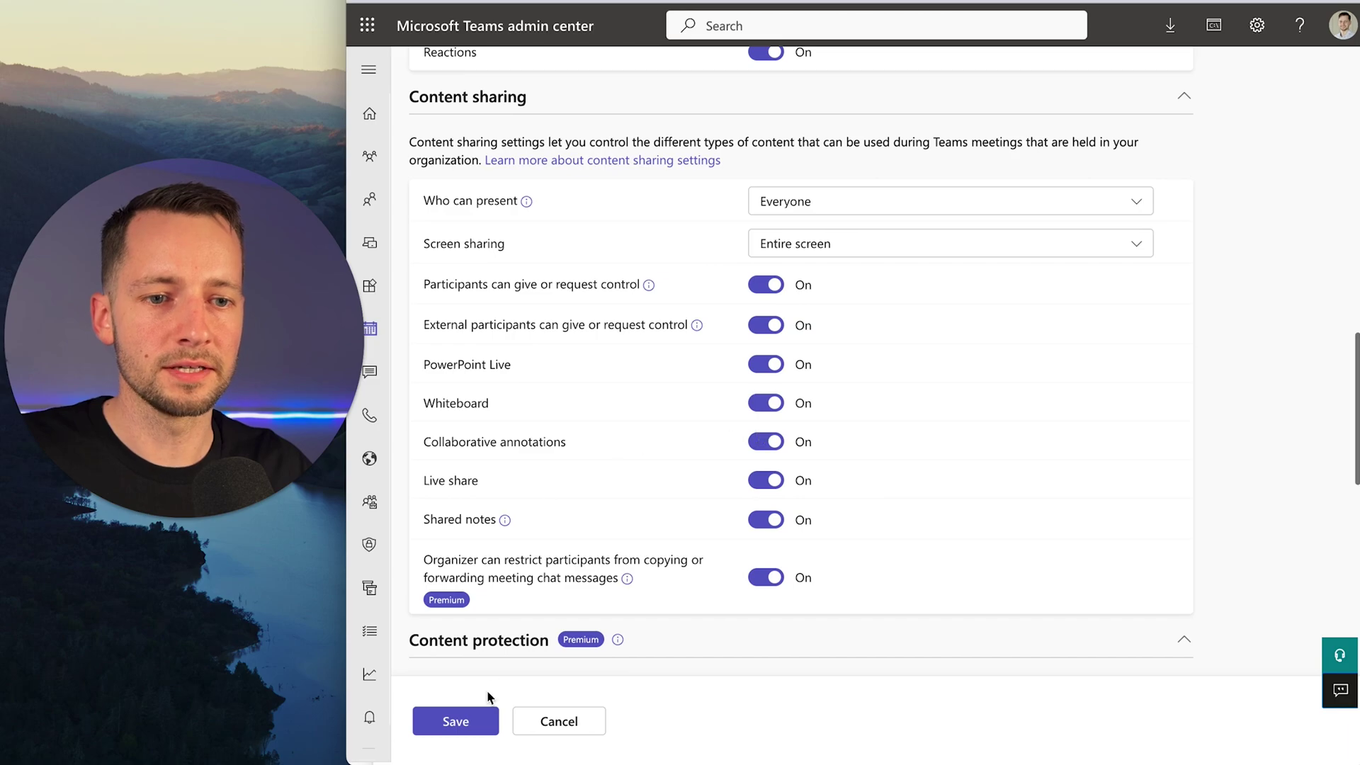
left_click(483, 729)
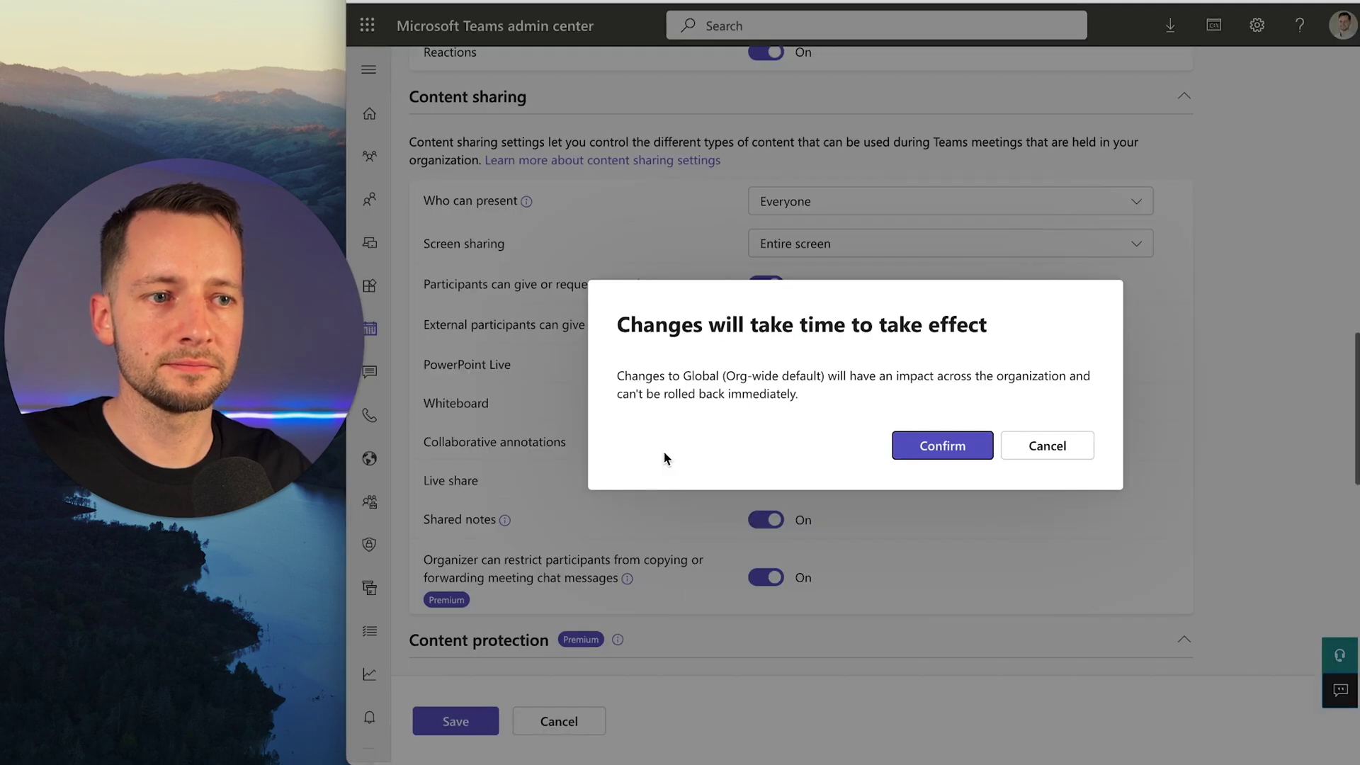
left_click(948, 453)
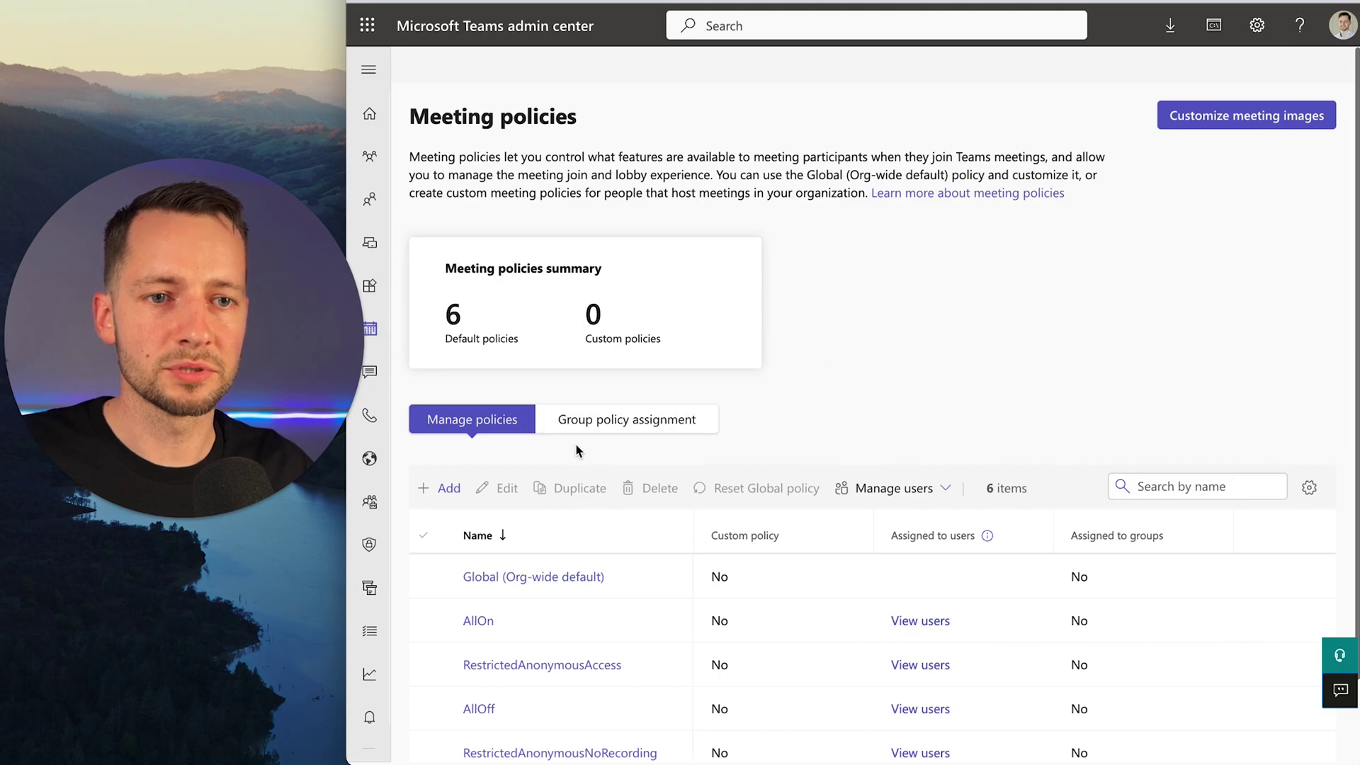
Add a meeting policy 'Admins, External Take Control' described as 'allow external users to take control of screen'.
left_click(448, 496)
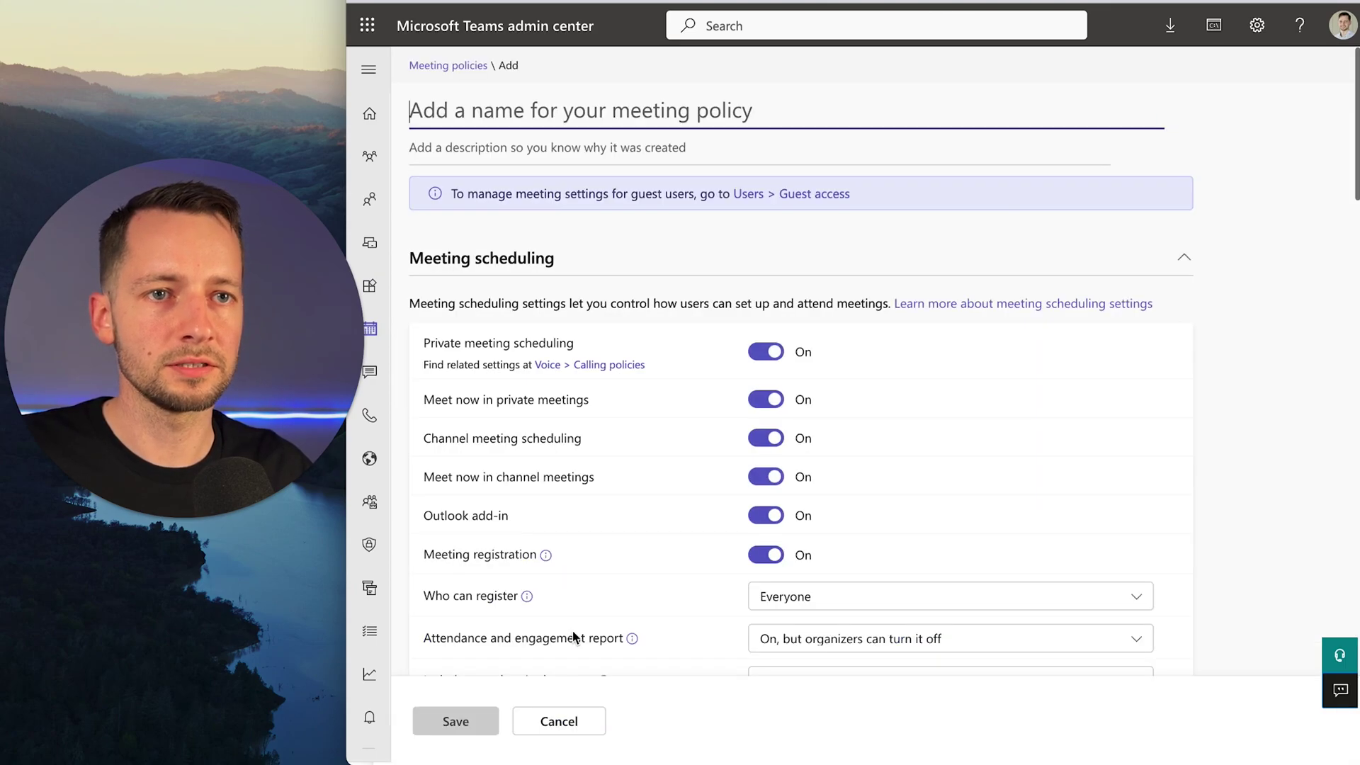
type("A")
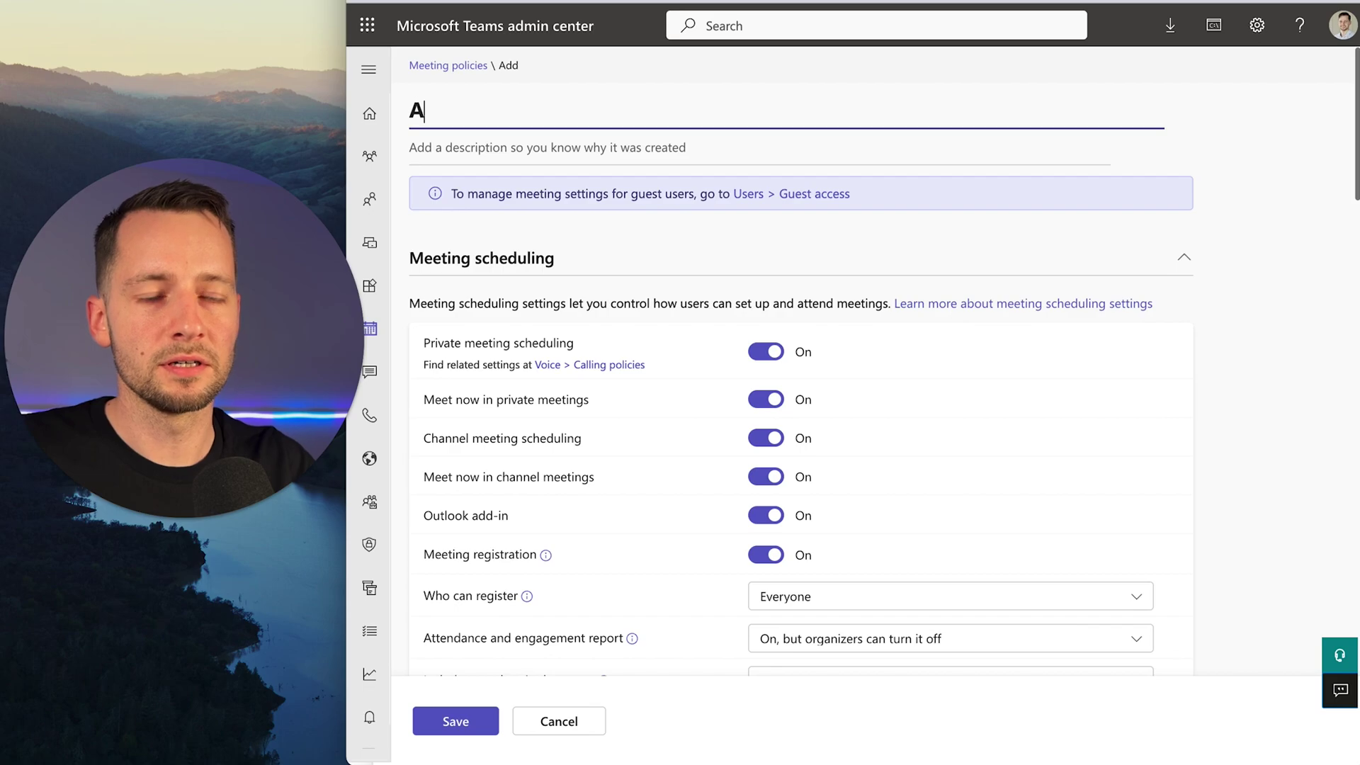
key("BackSpace")
type("Admin")
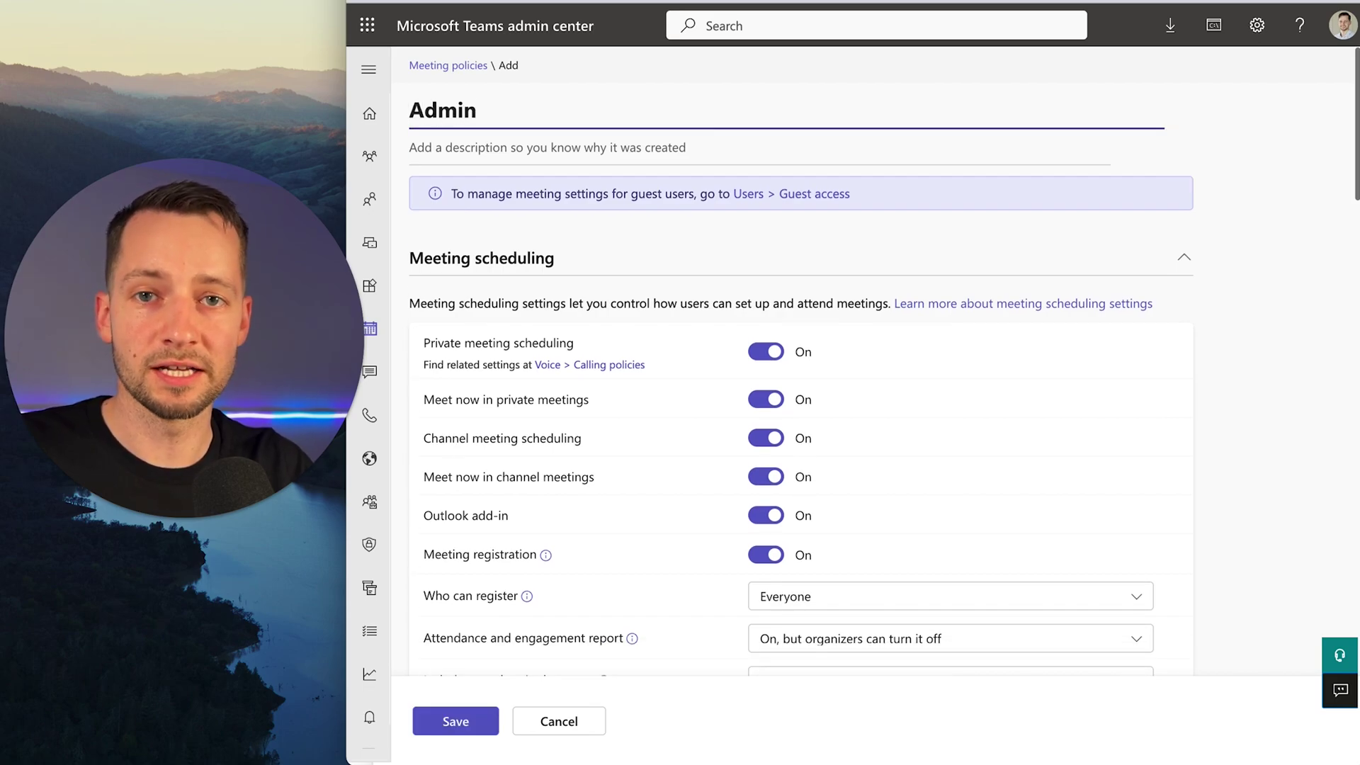
type("s, ")
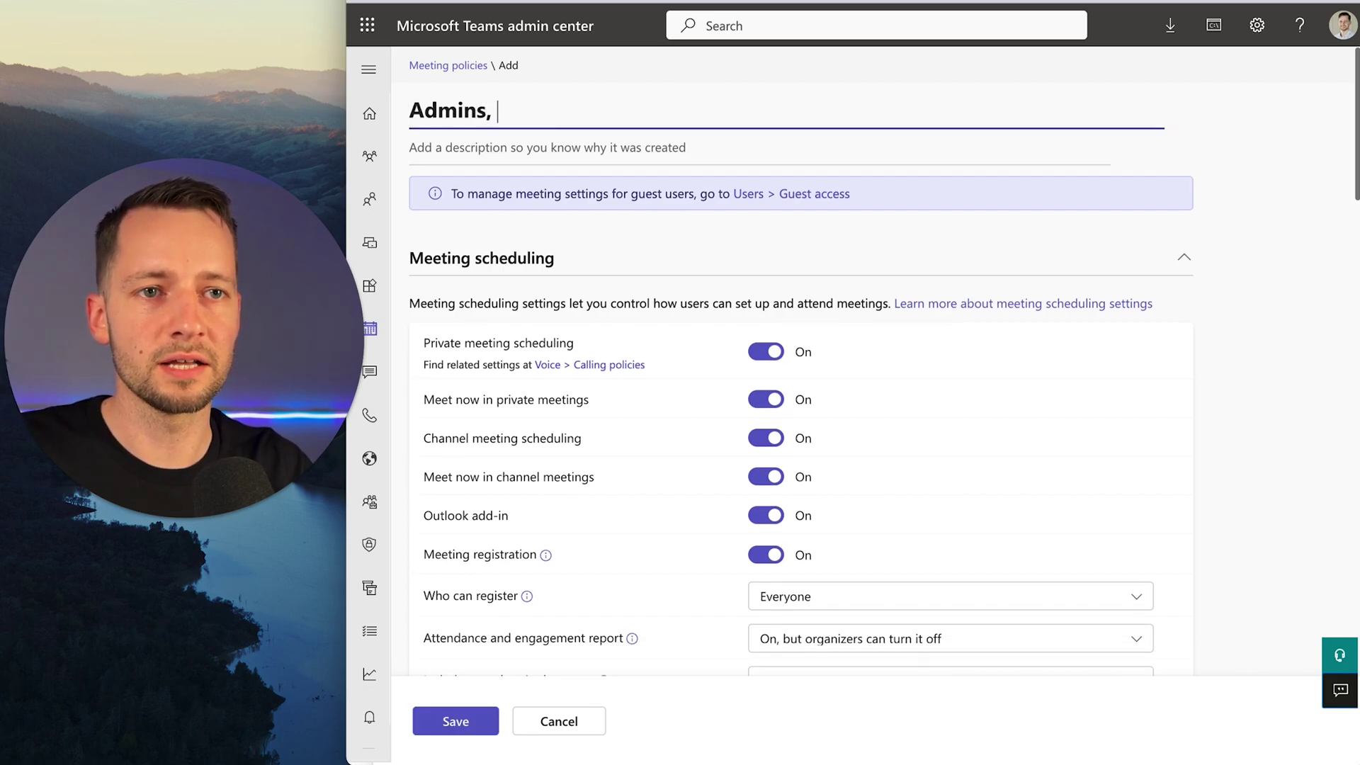
type("Externa")
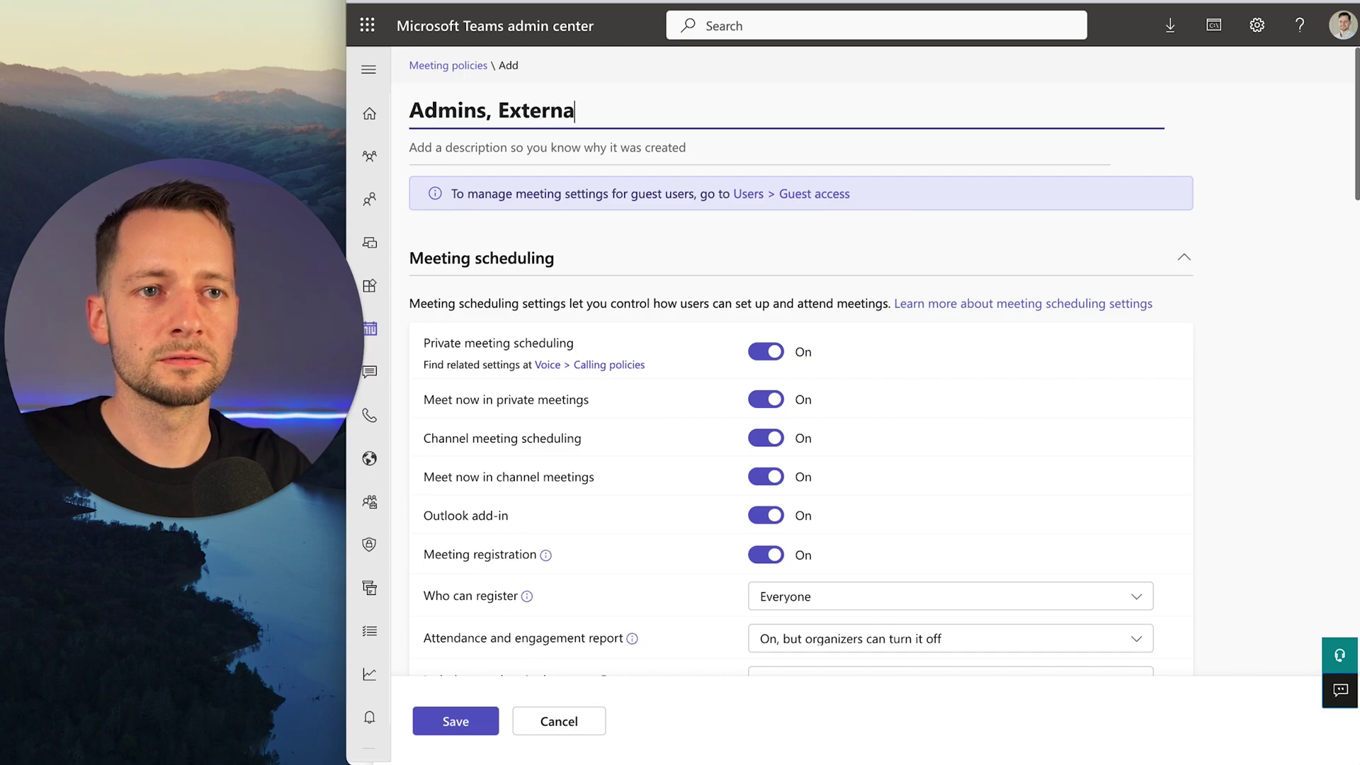
type("l Take Contr")
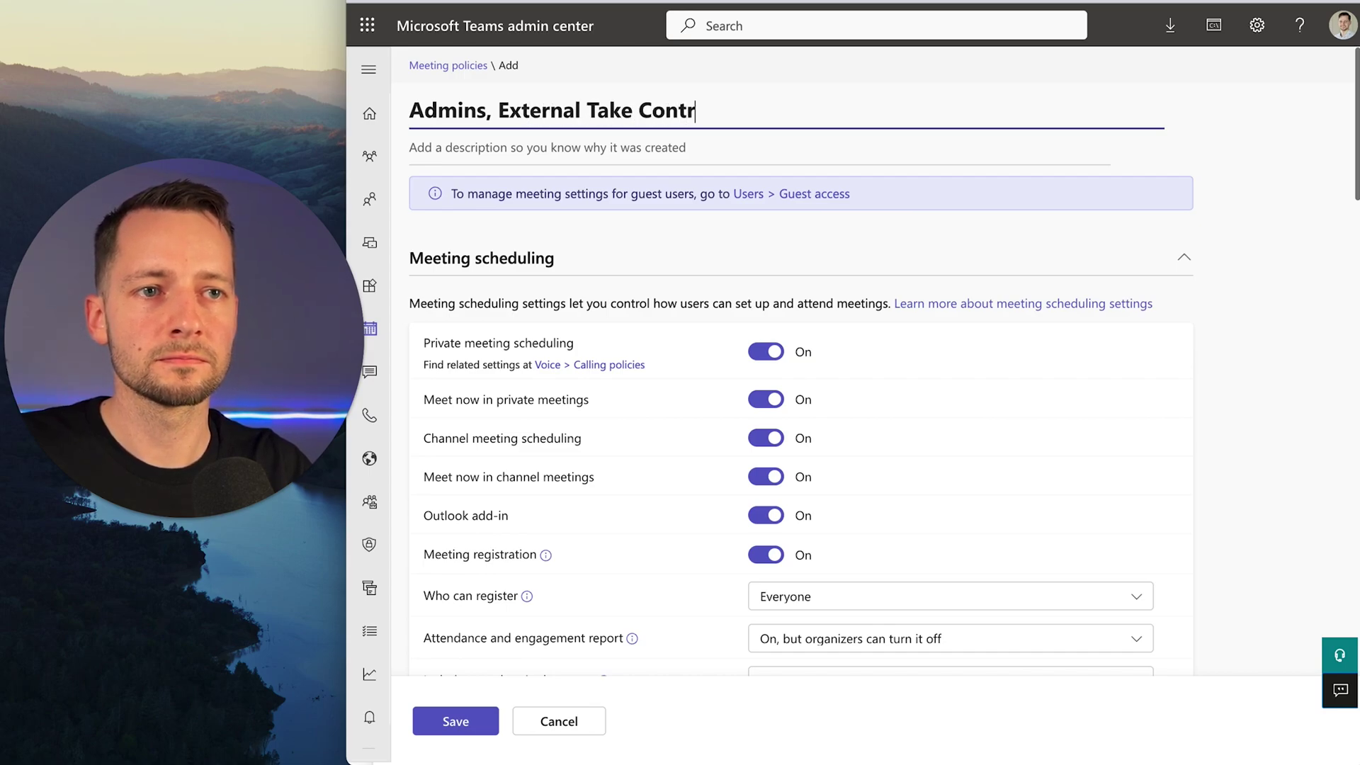
type("ol")
key("Tab")
type("allow external users to take control of screen")
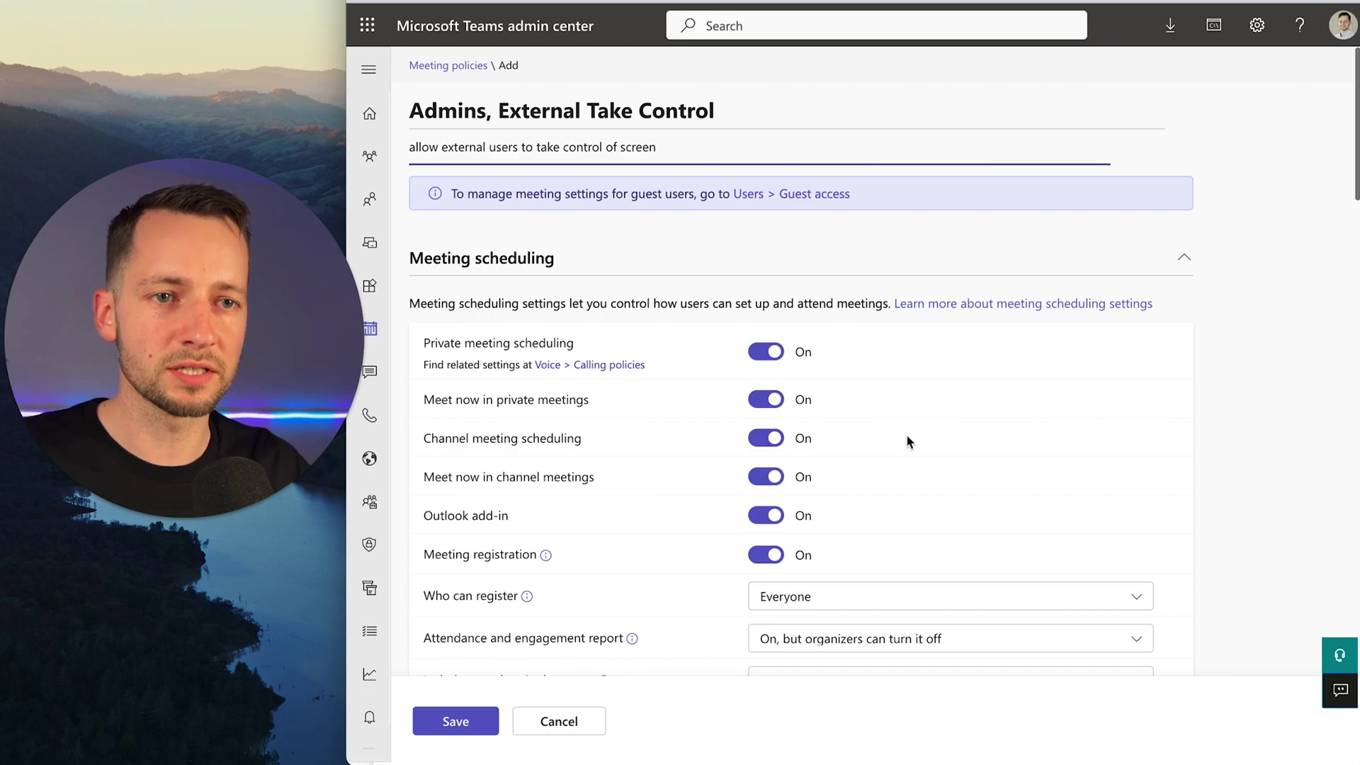
Leave 'External participants can give or request control' On and save the Admins, External Take Control policy.
scroll(622, 503, "down", 3)
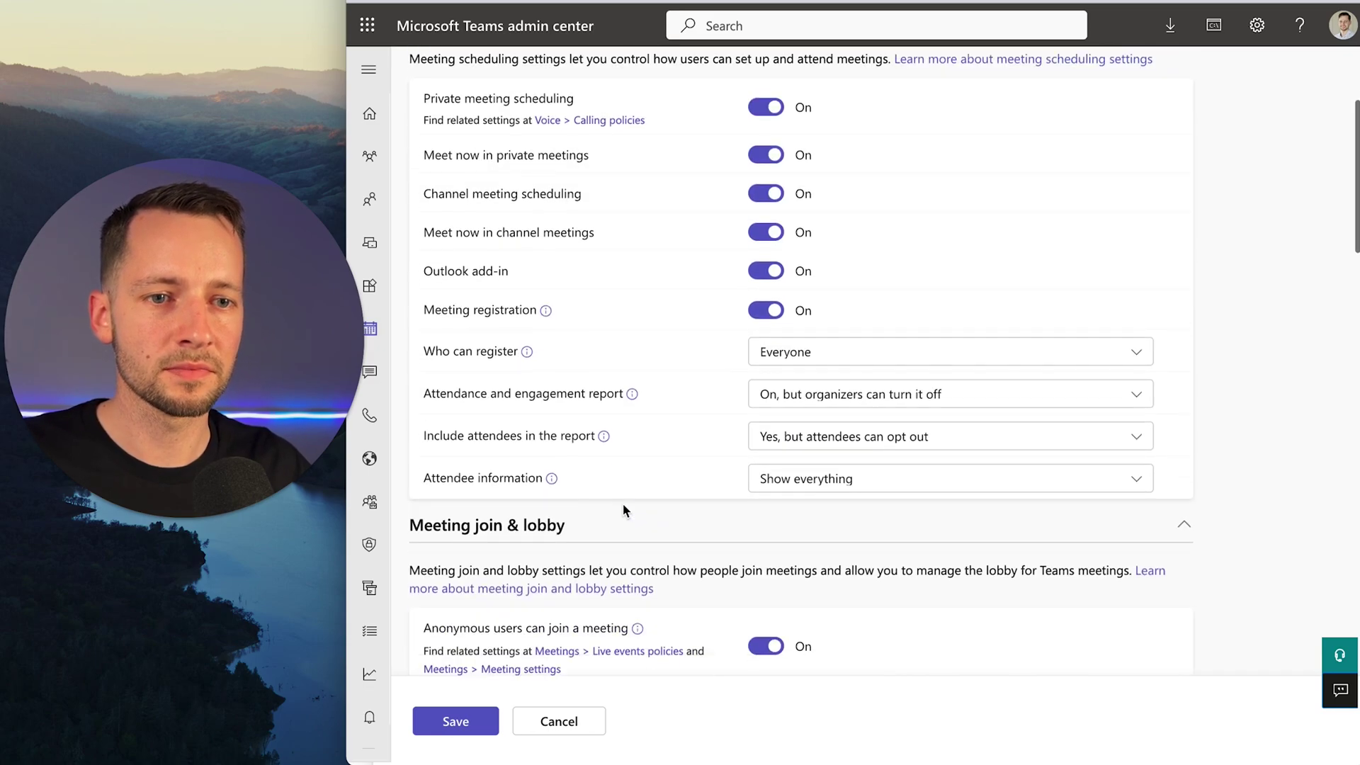
scroll(669, 482, "down", 3)
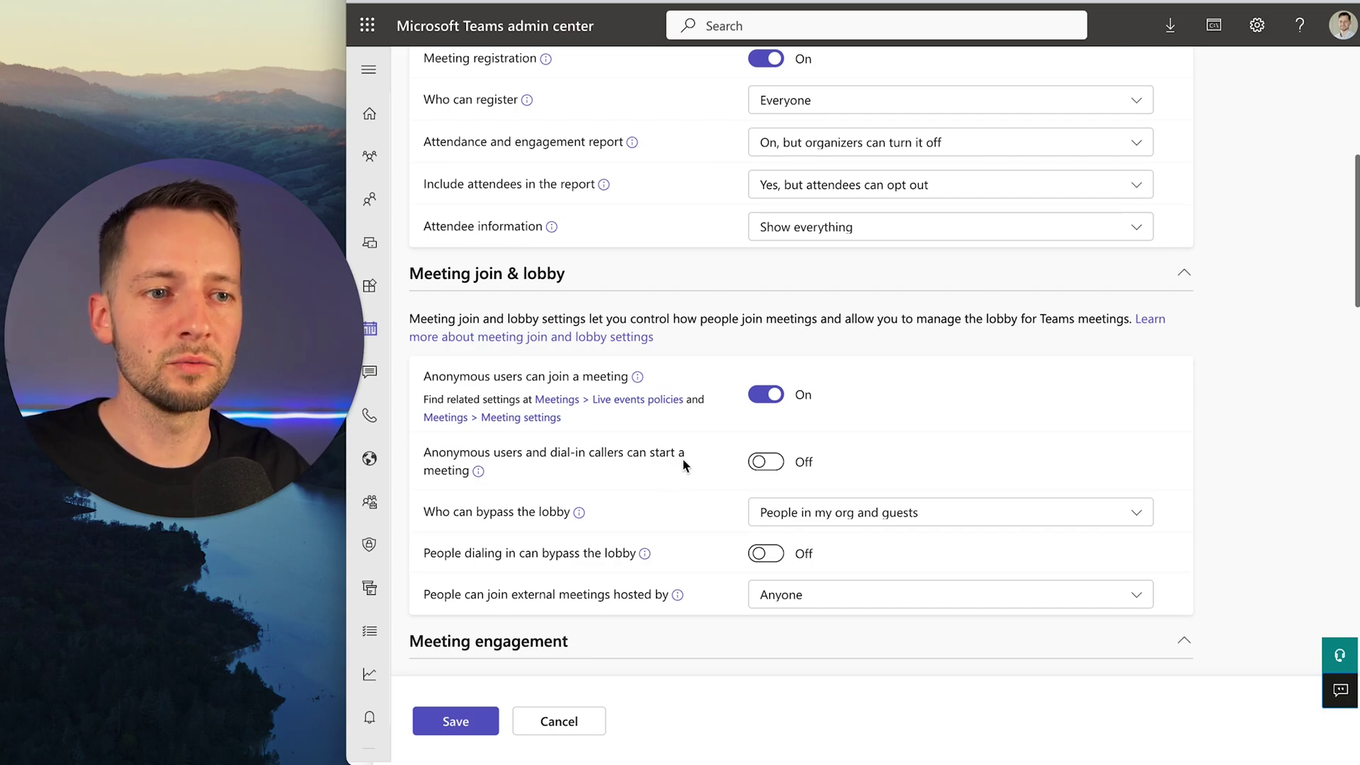
scroll(676, 489, "down", 2)
scroll(663, 507, "down", 6)
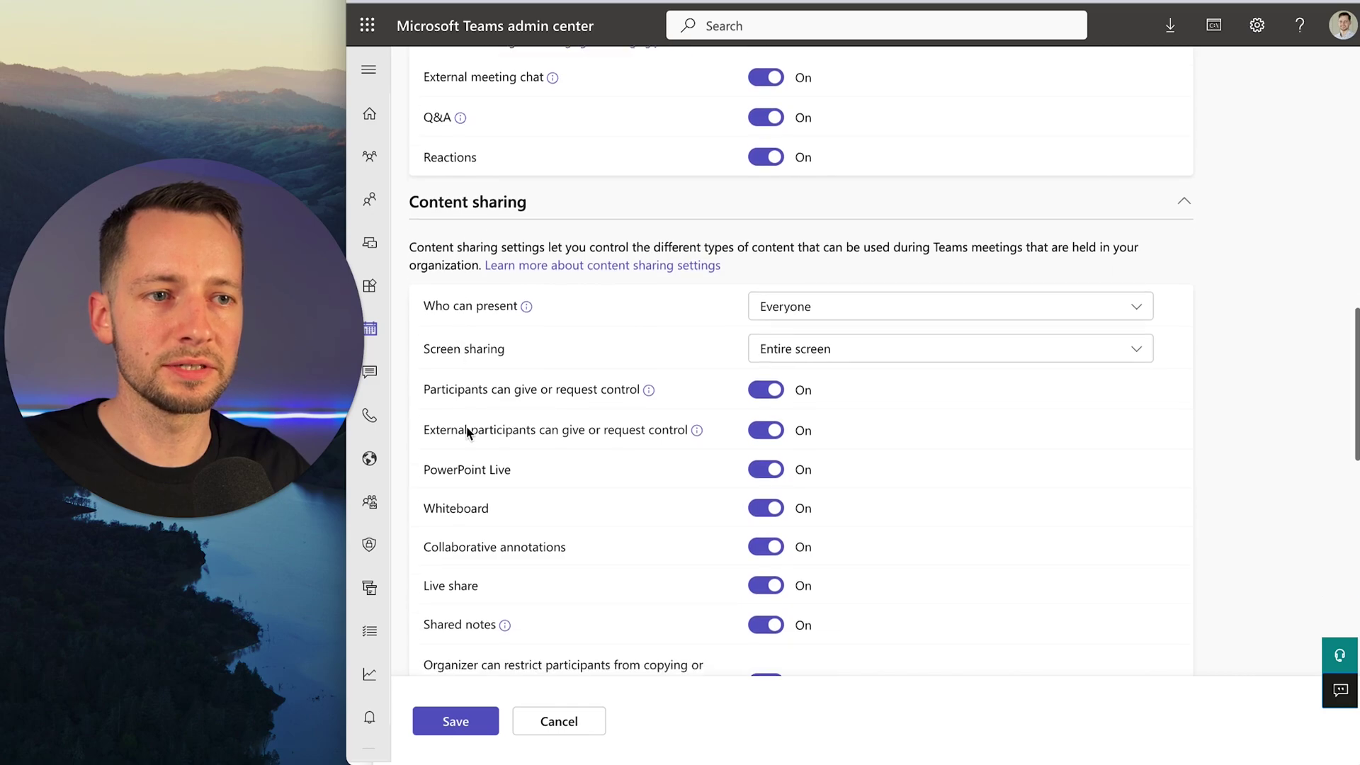
left_click(769, 432)
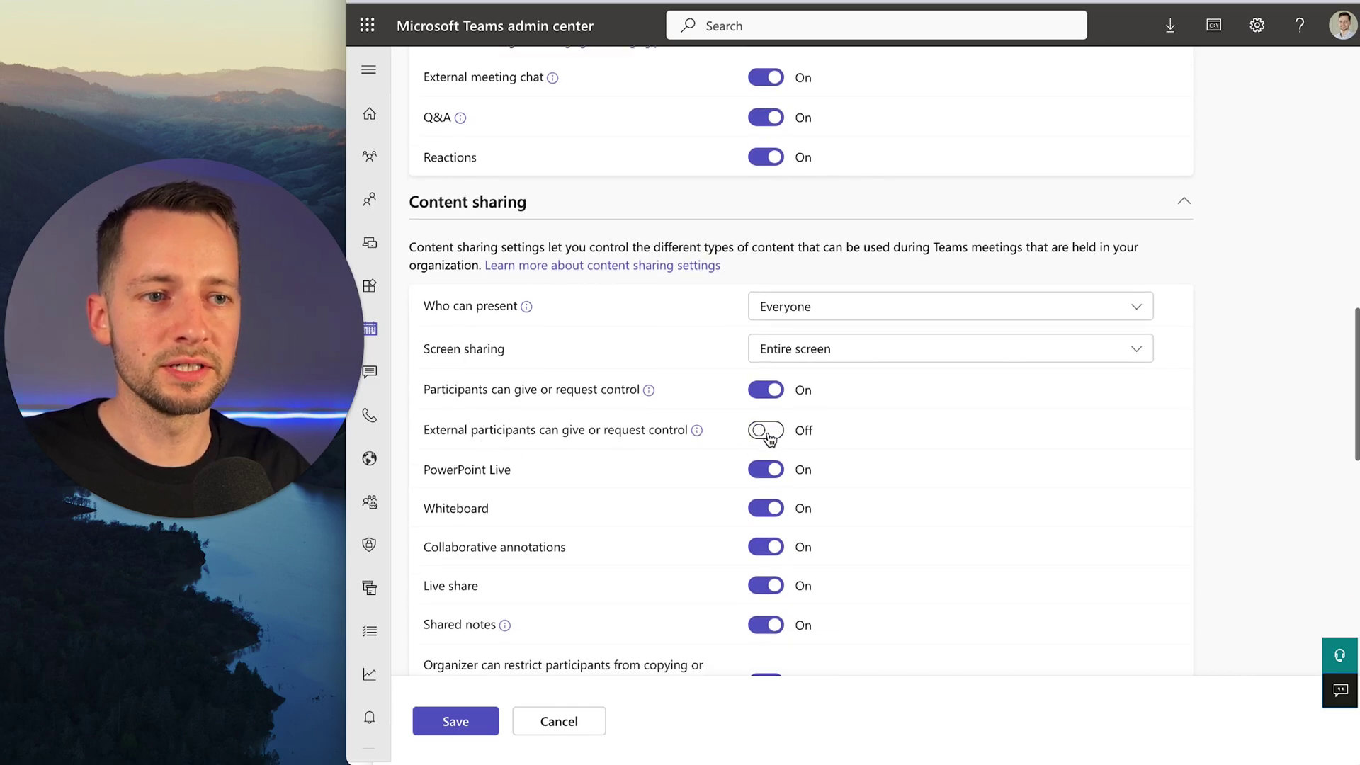
left_click(770, 434)
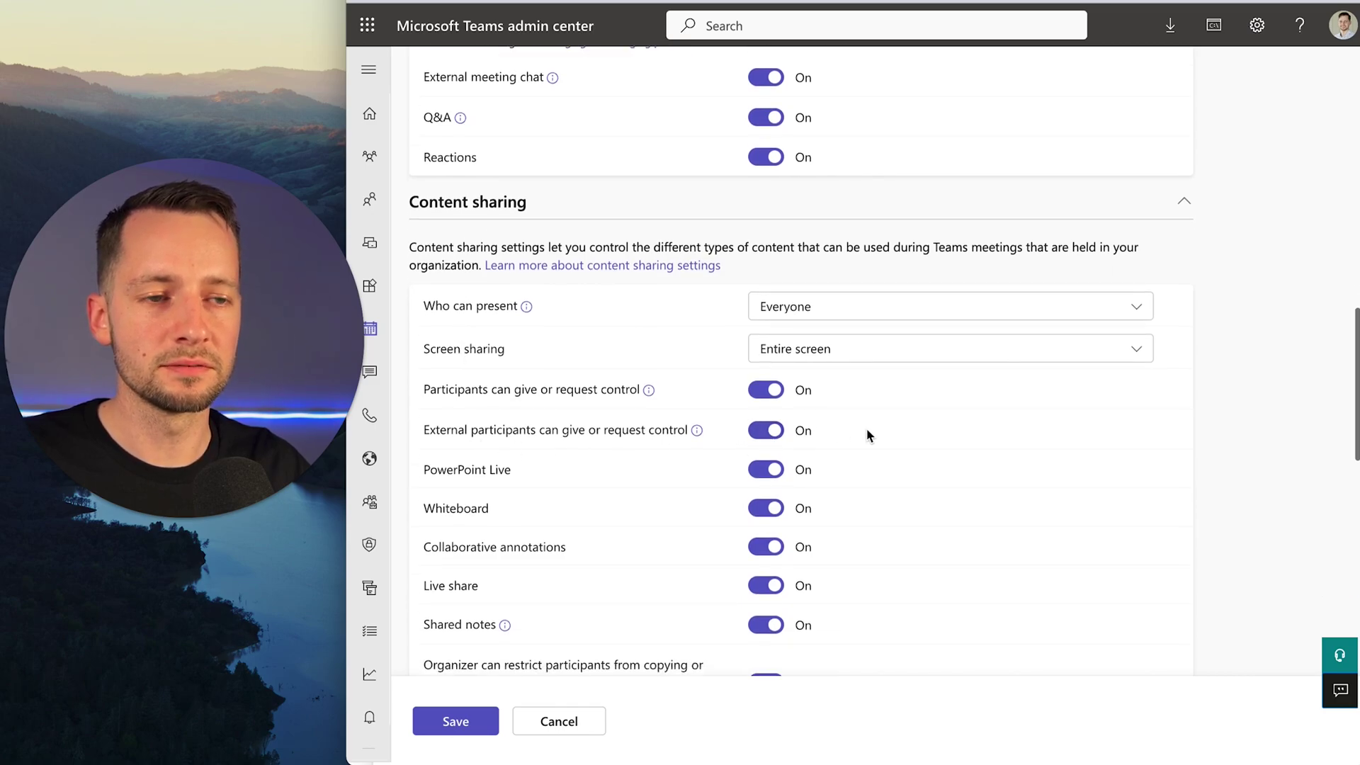
left_click(771, 434)
left_click(776, 433)
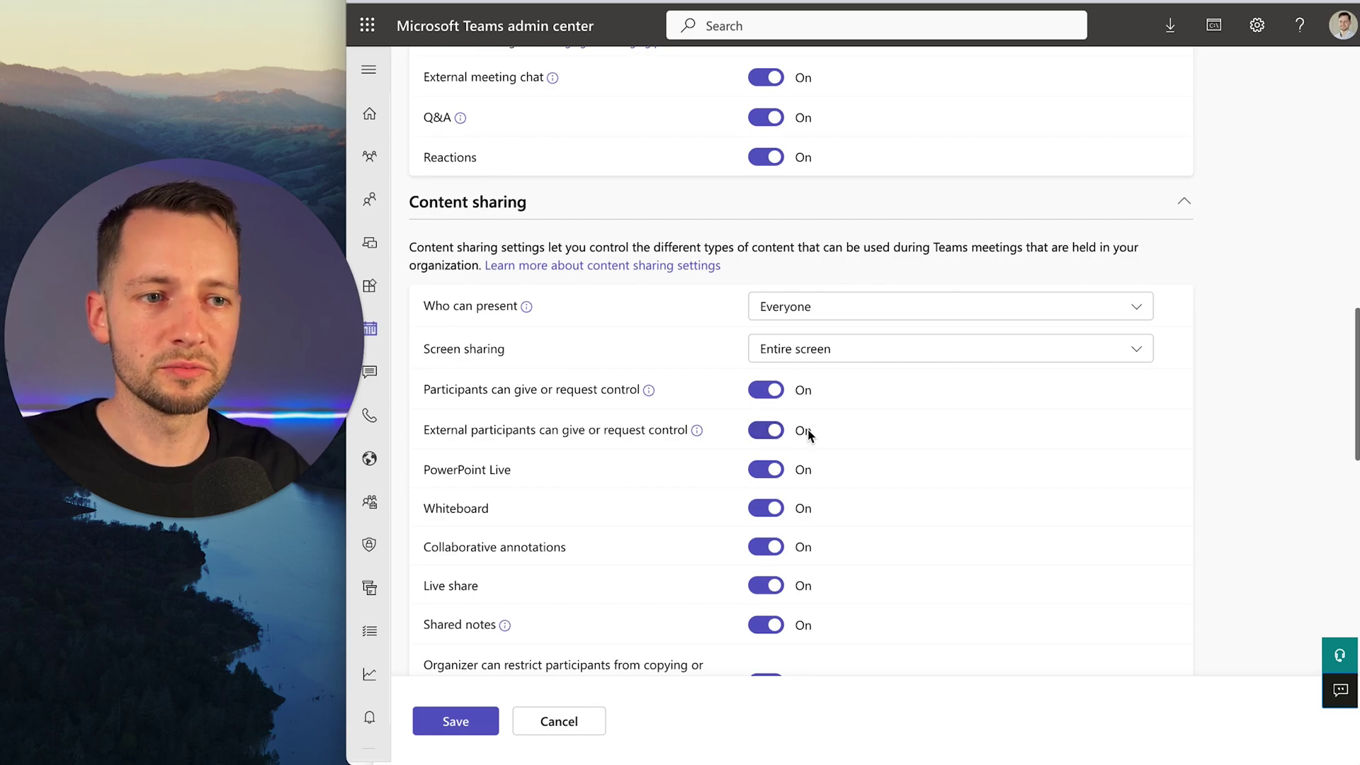
left_click(799, 357)
left_click(798, 358)
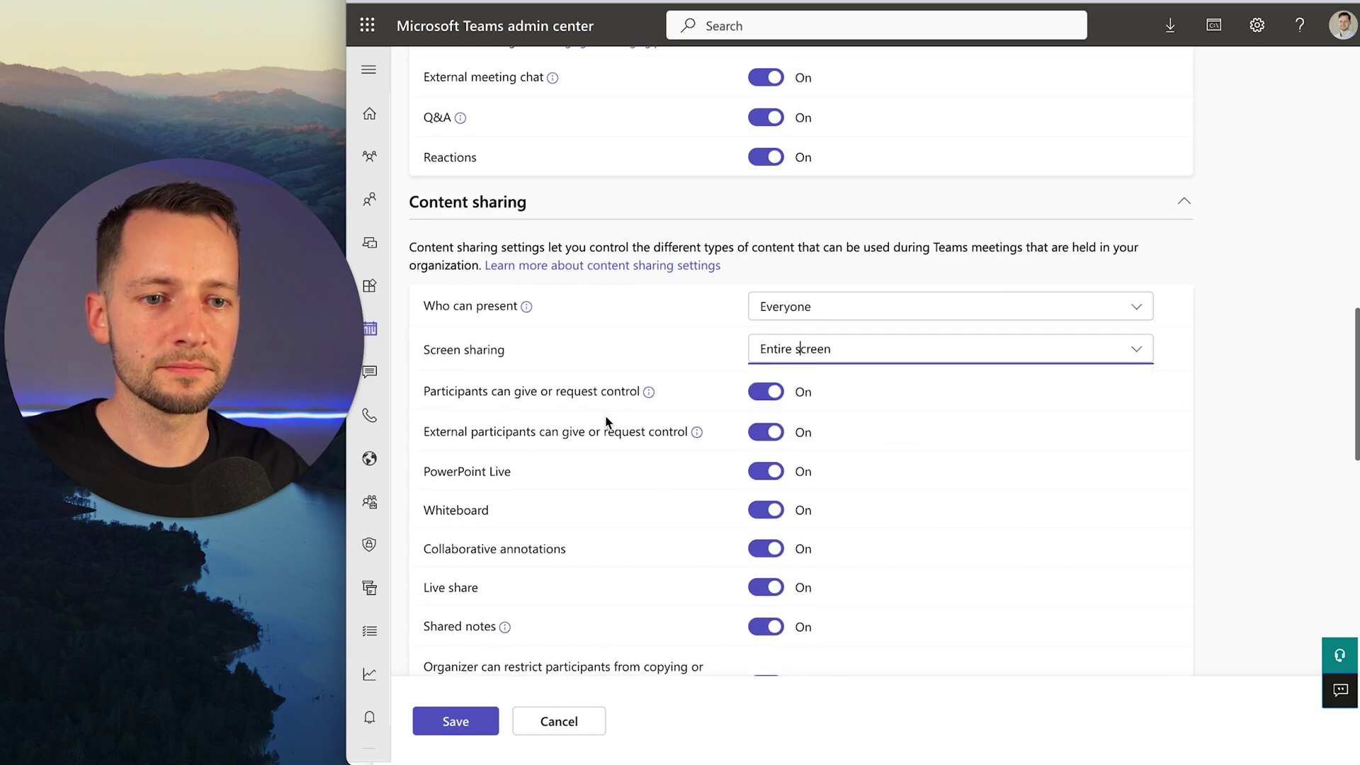
scroll(605, 422, "down", 2)
left_click(476, 728)
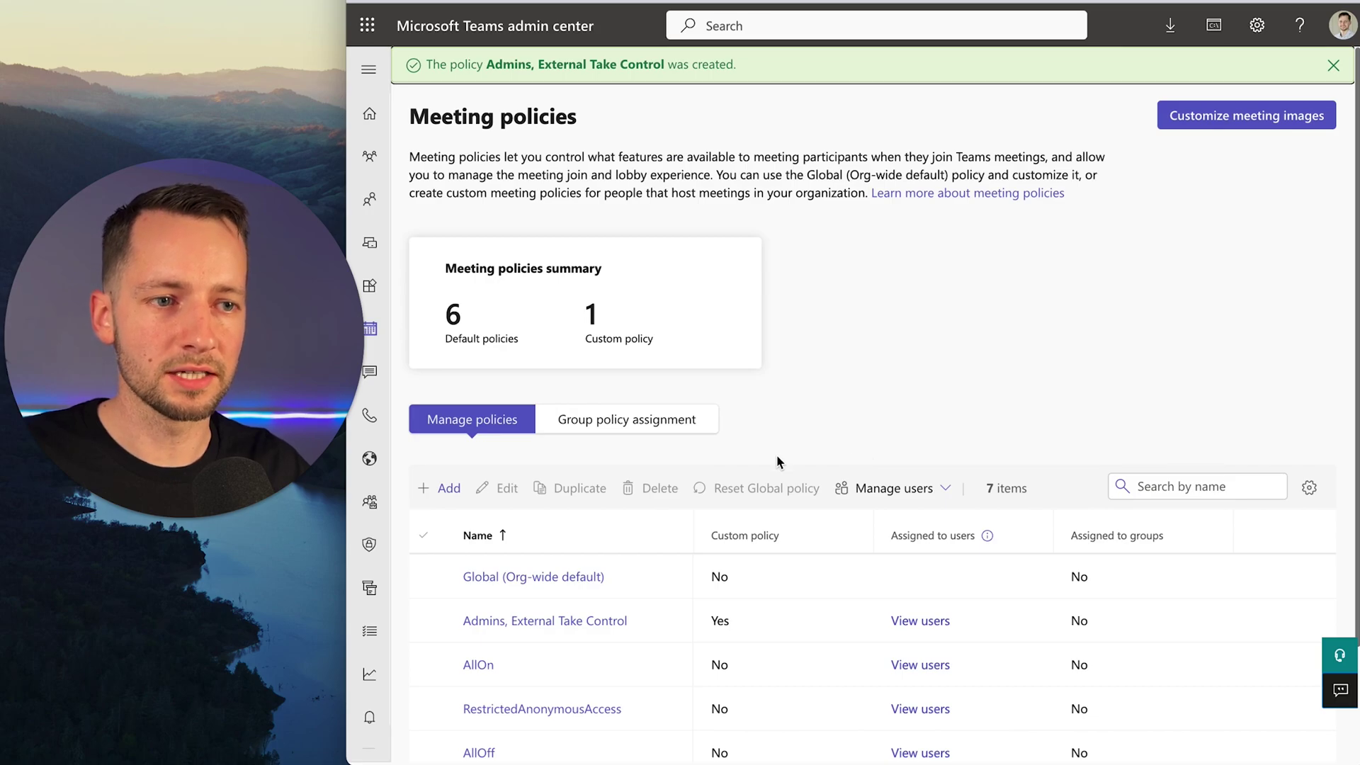
Assign the Admins, External Take Control policy to one user found by name search, then apply and confirm.
scroll(776, 455, "down", 2)
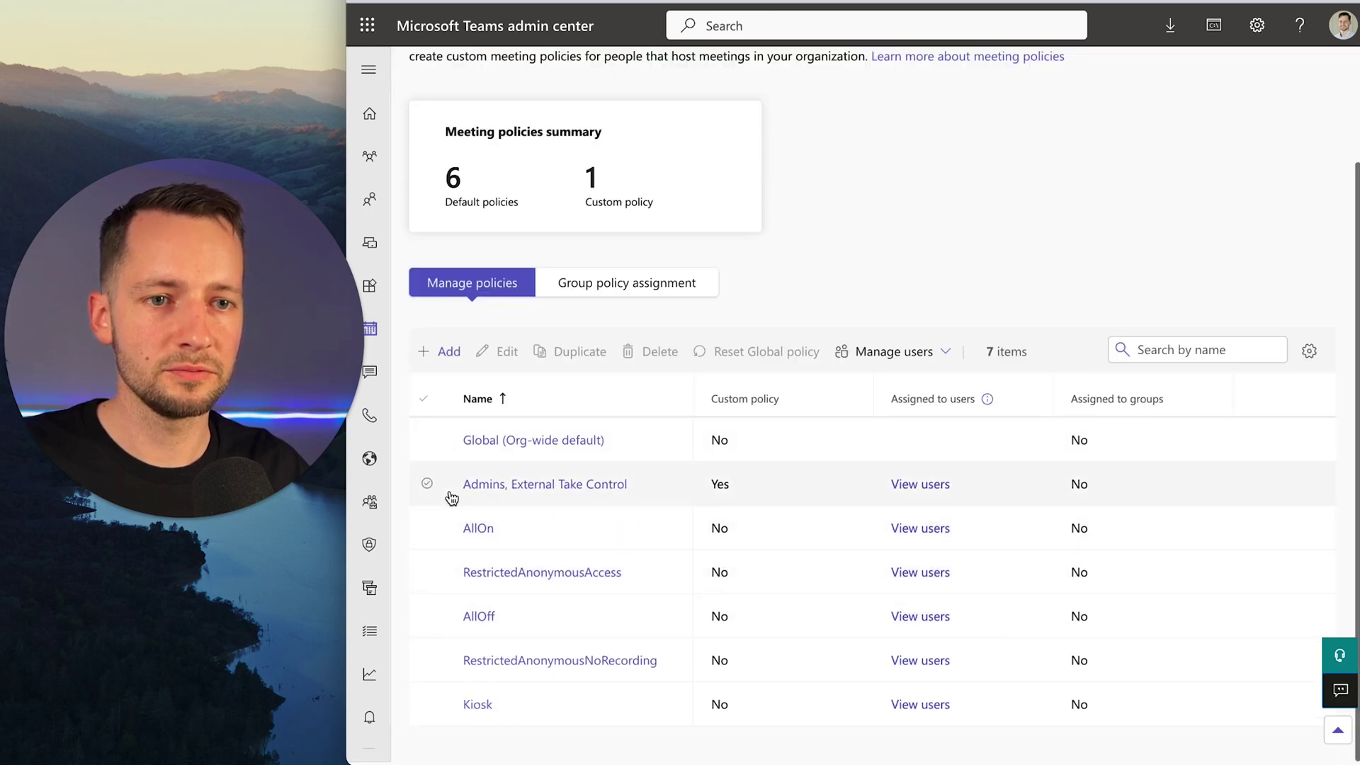
left_click(427, 483)
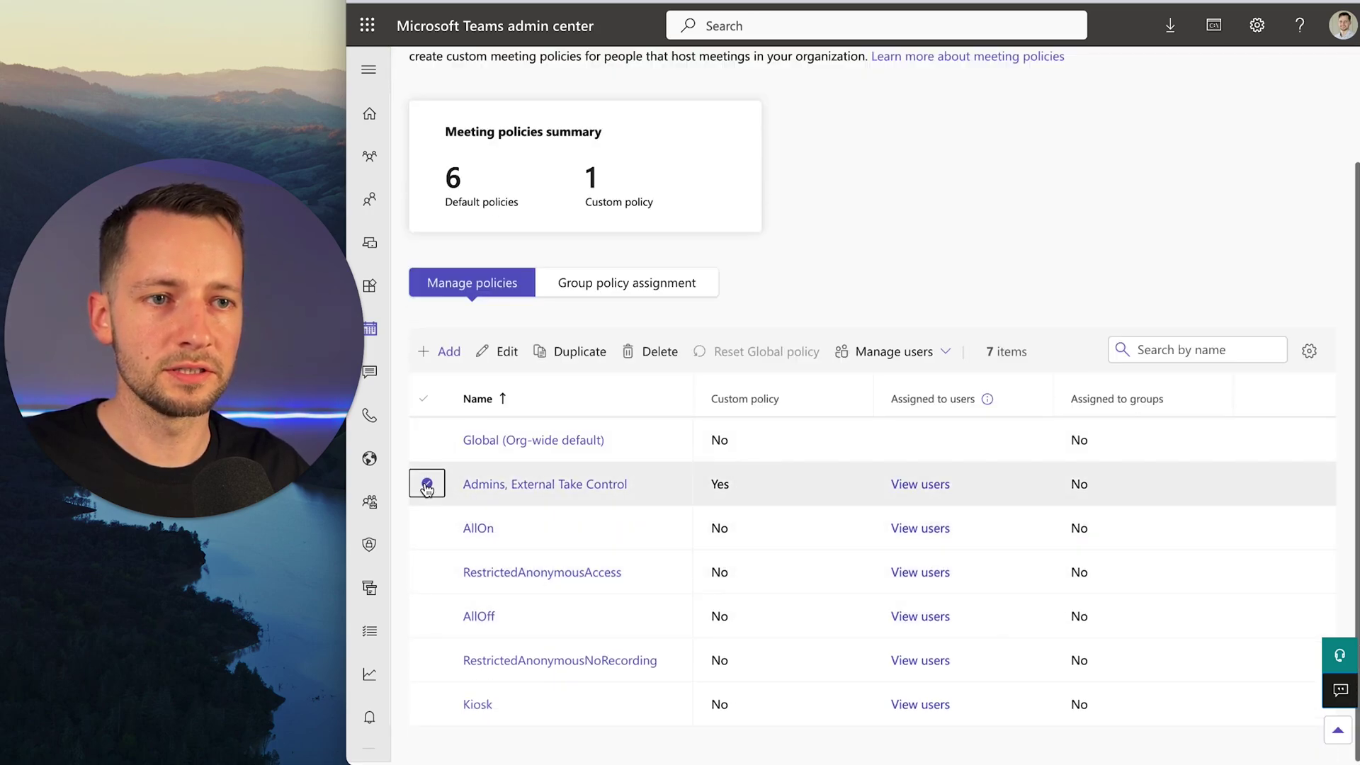
left_click(941, 355)
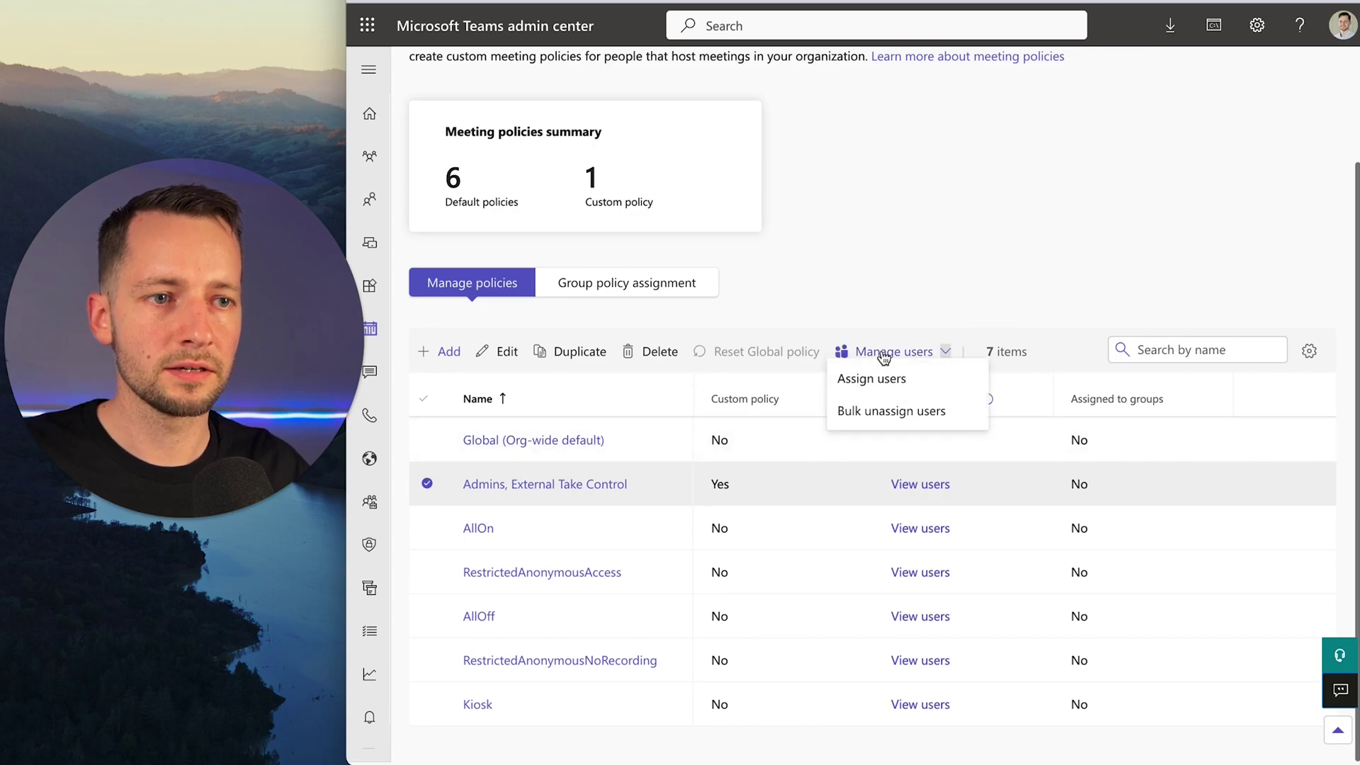
left_click(907, 386)
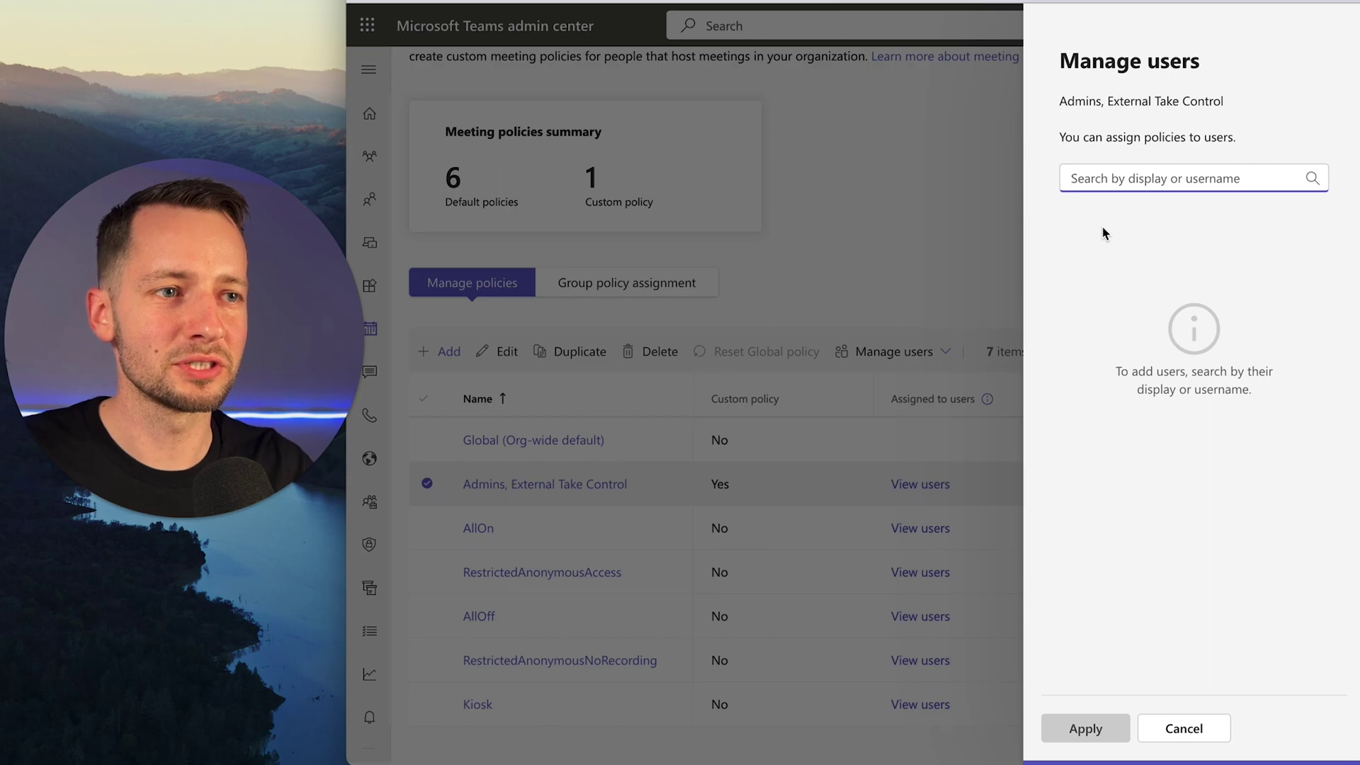
type("bogdan")
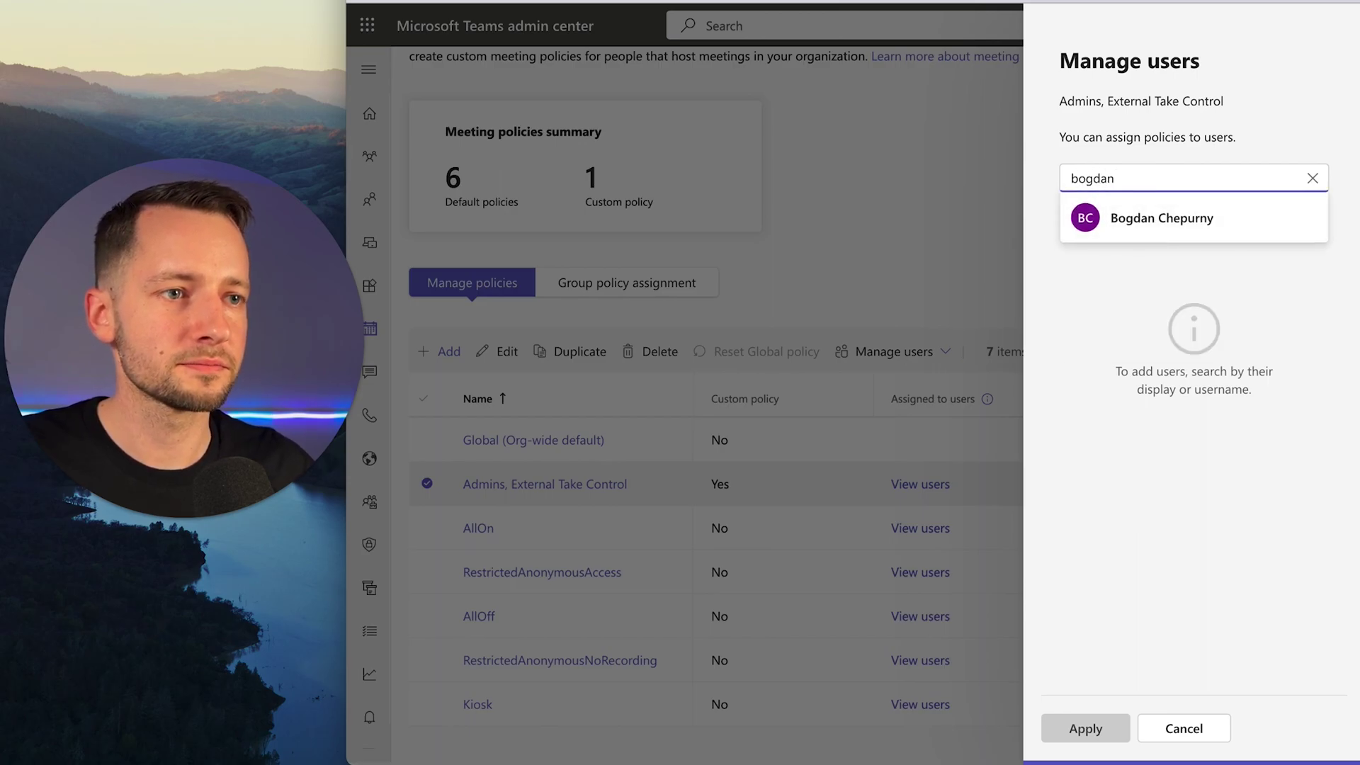
mouse_move(1138, 222)
left_click(1268, 220)
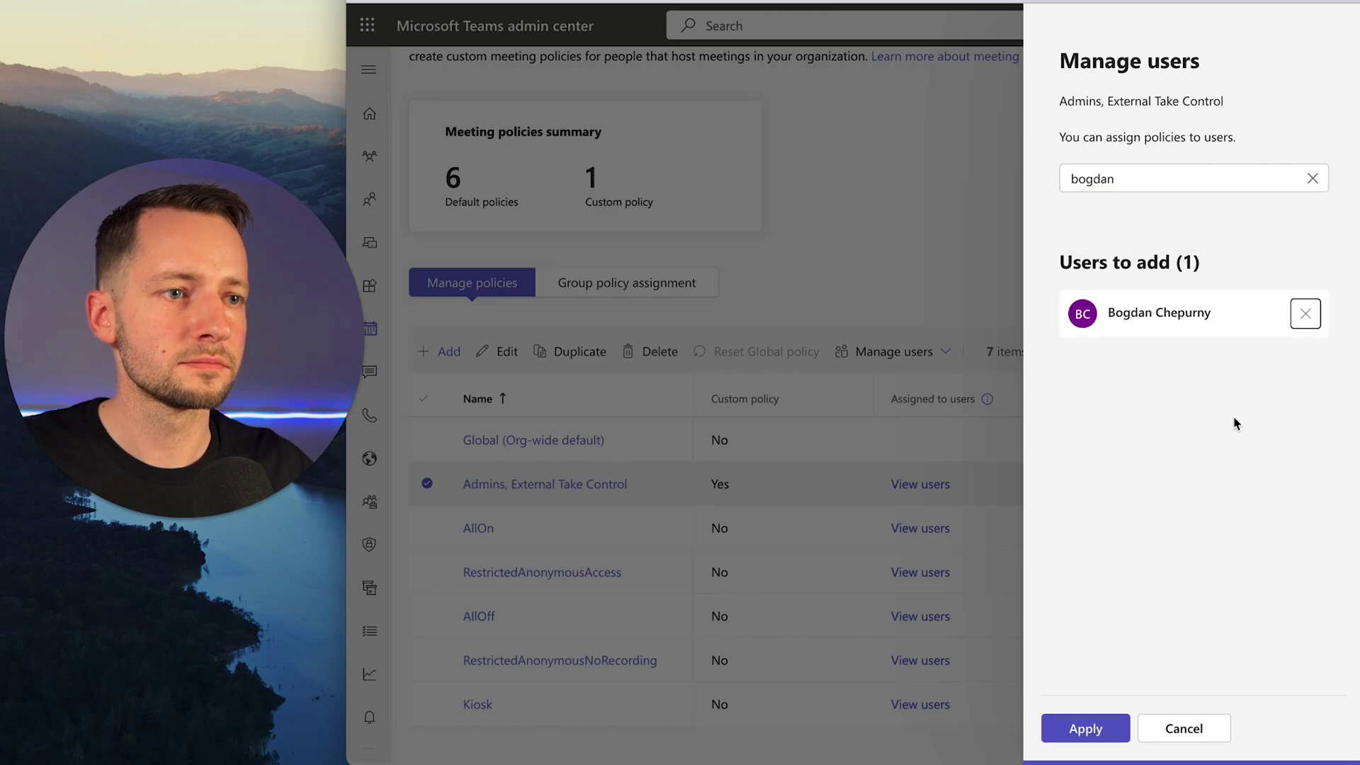
left_click(1085, 728)
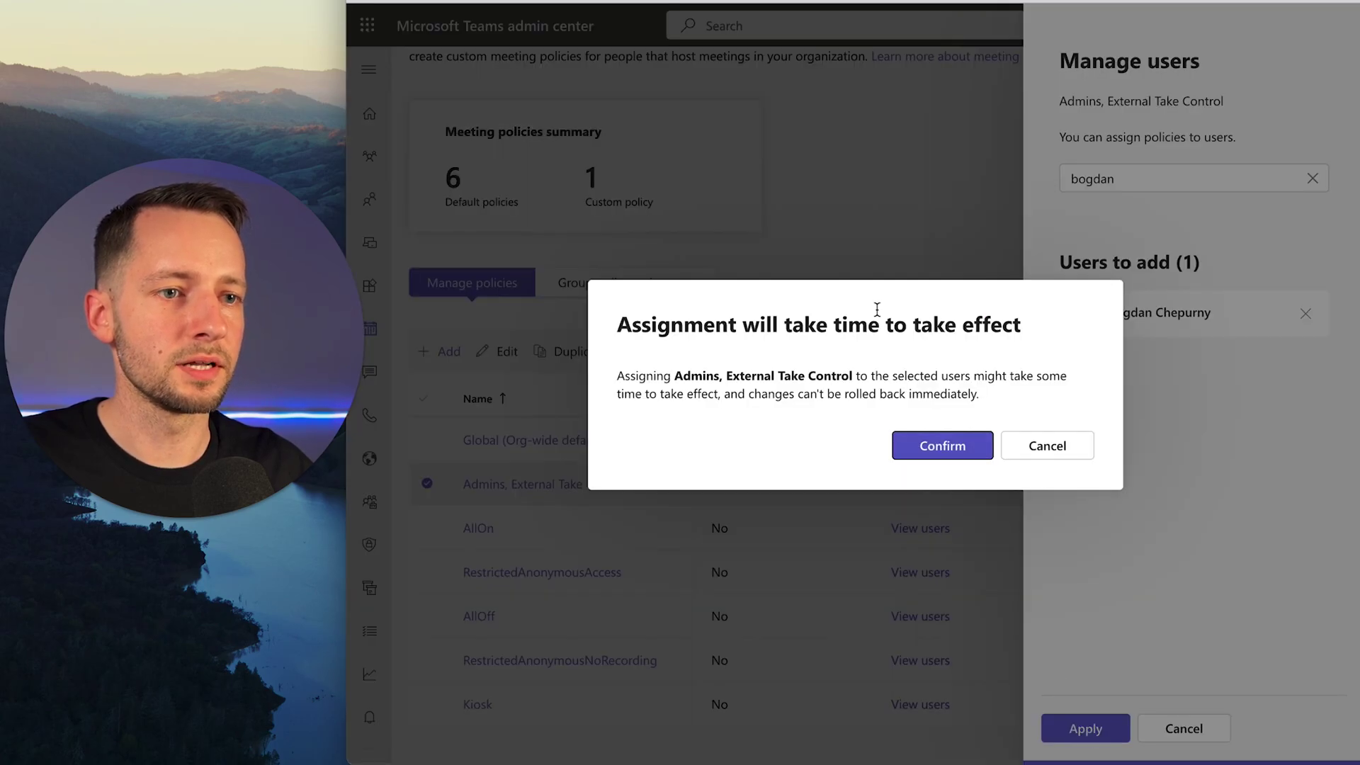
left_click(921, 444)
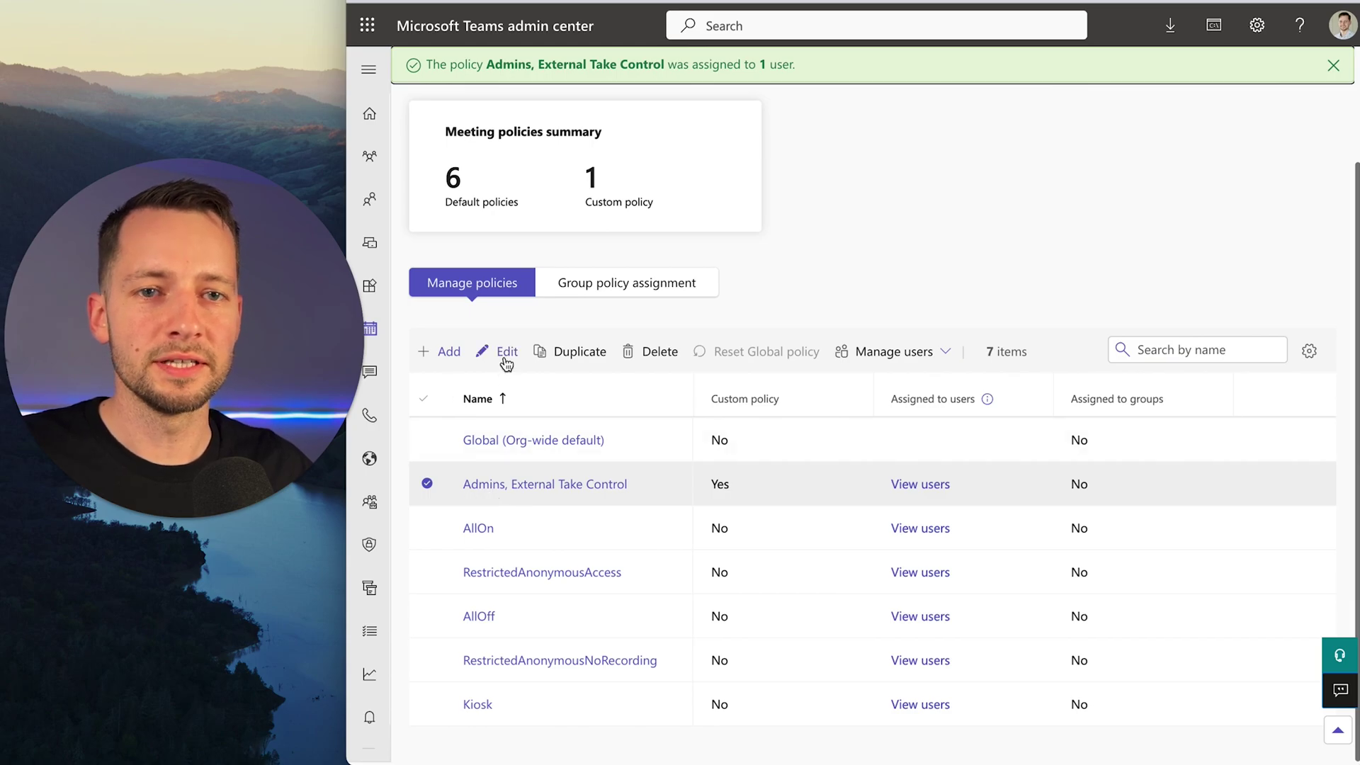
left_click(944, 351)
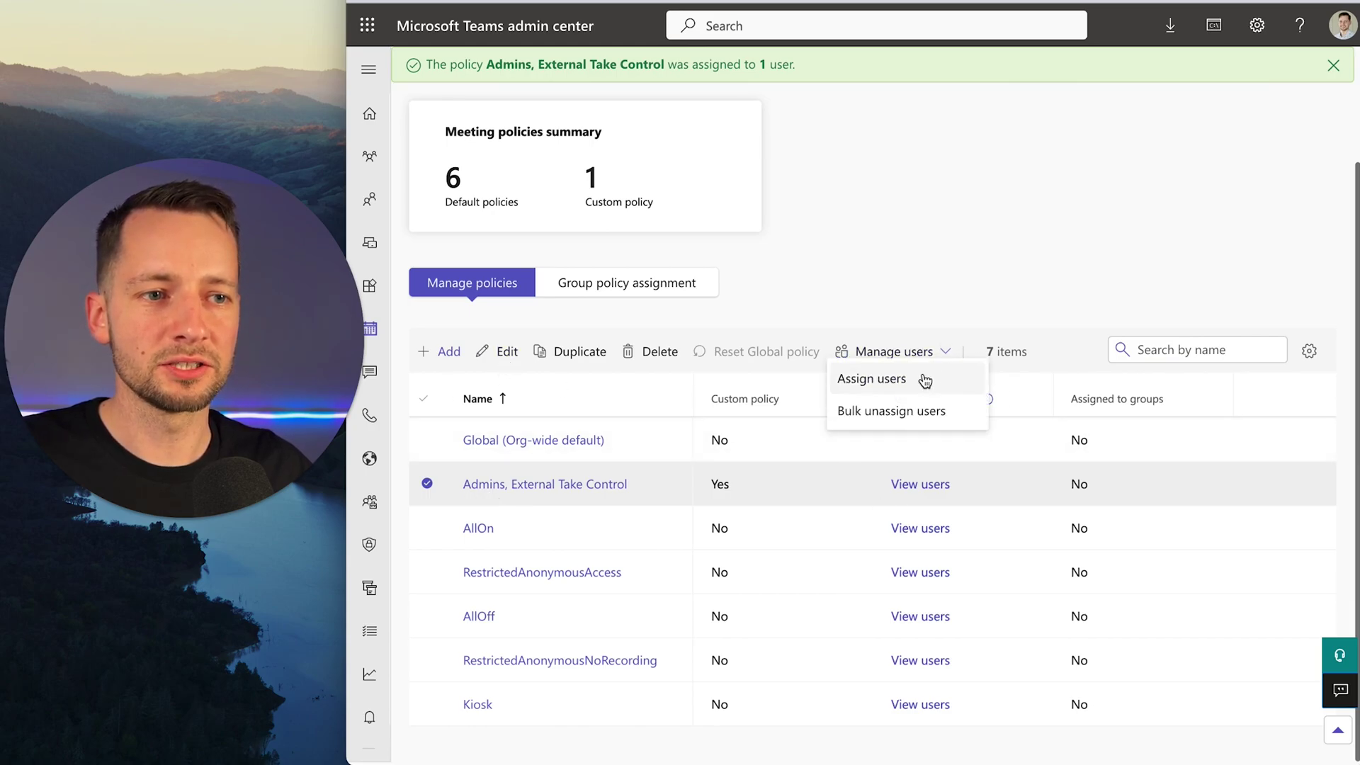
left_click(917, 330)
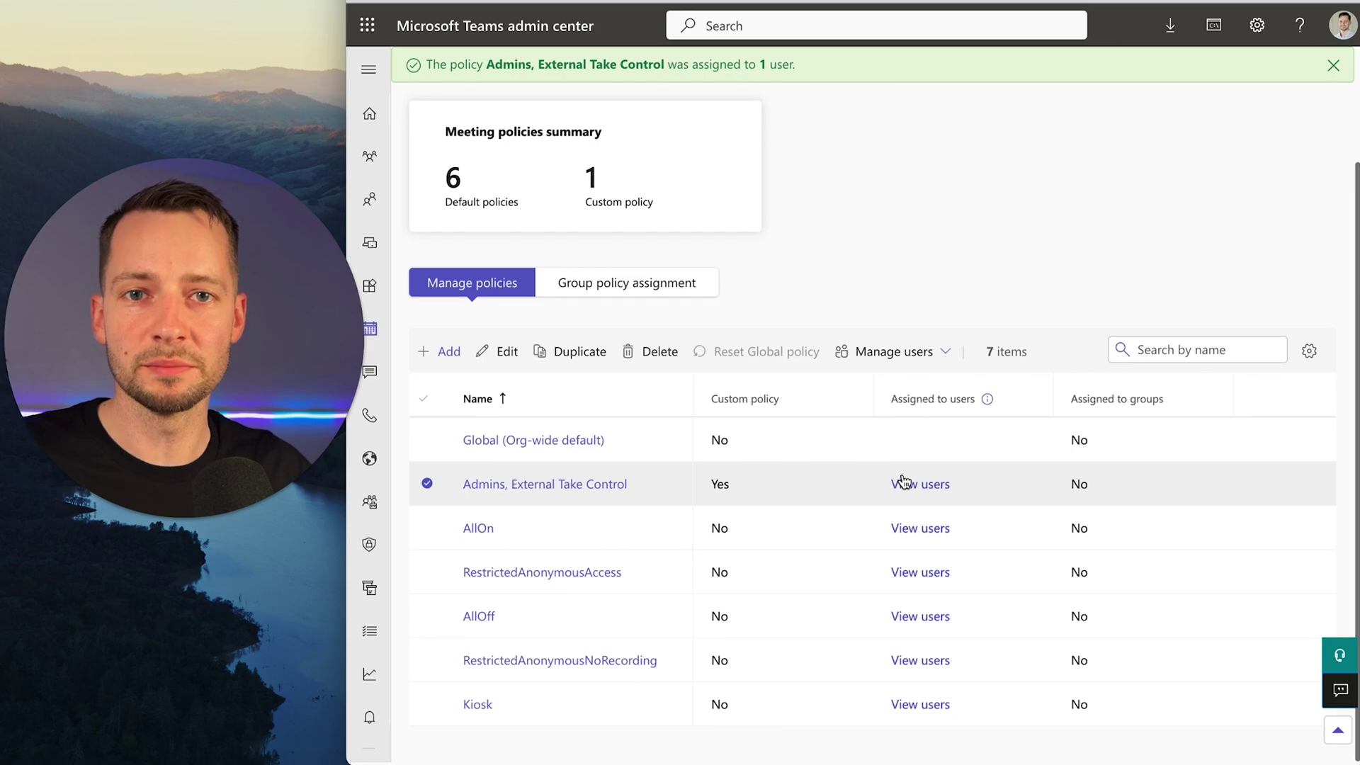